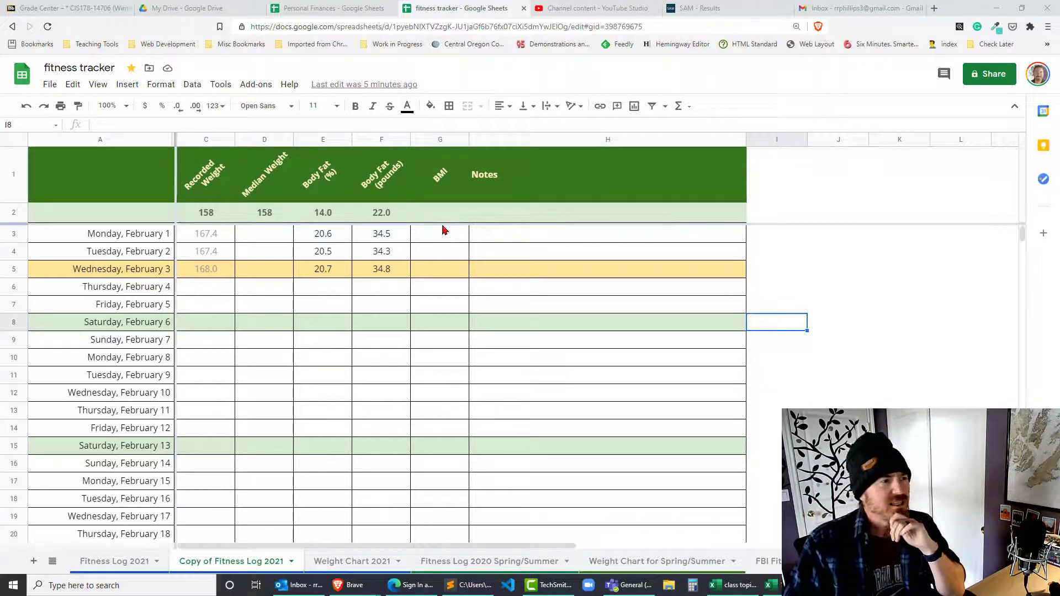
# Step: Select the February 3 BMI cell G5 and place the CDC BMI formula page beside the sheet
pyautogui.click(451, 242)
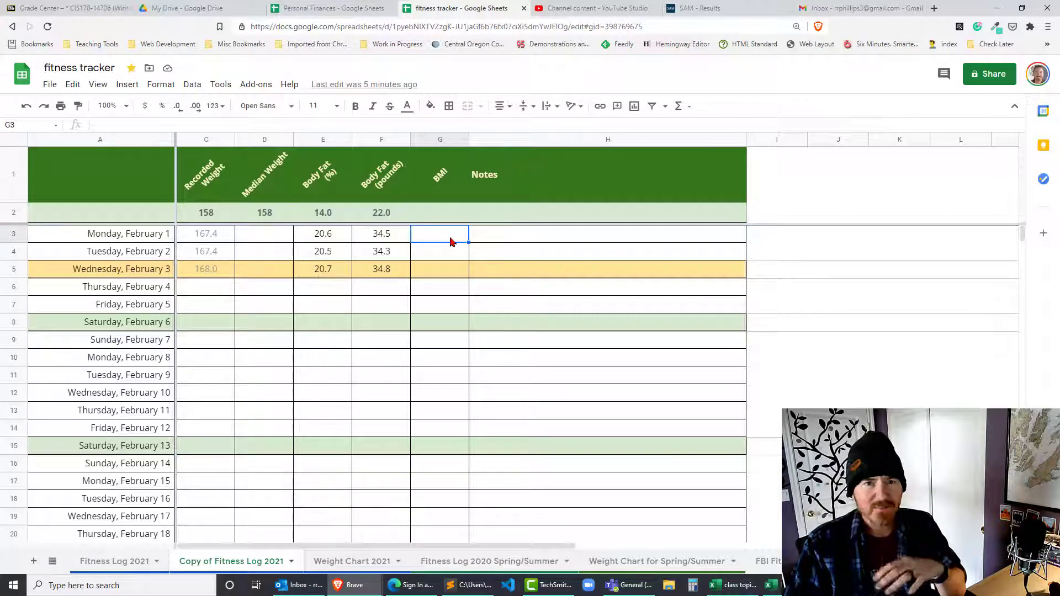
pyautogui.click(451, 275)
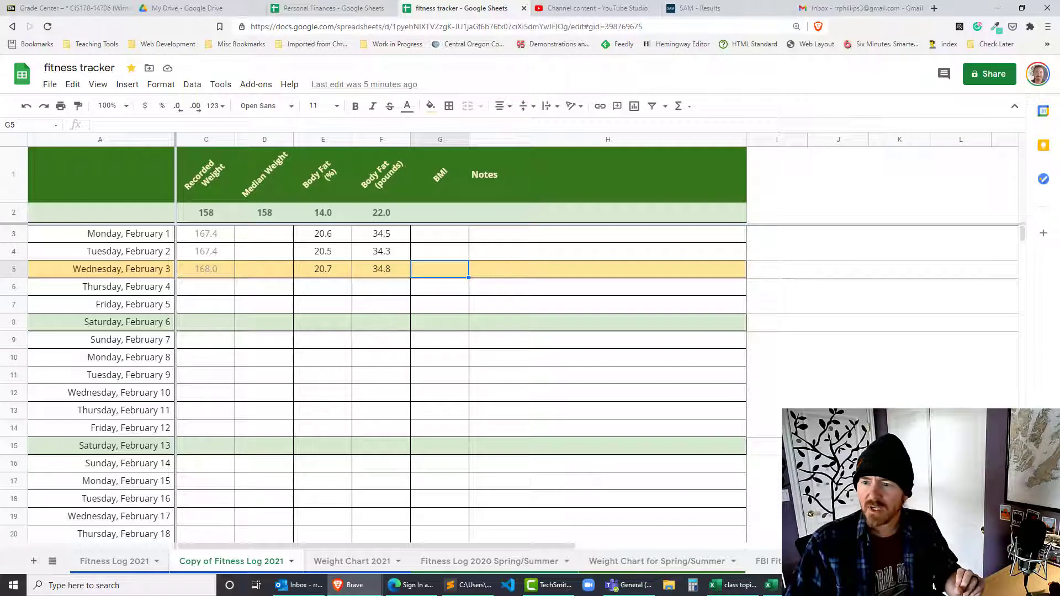
pyautogui.moveTo(1059, 265); pyautogui.dragTo(795, 151)
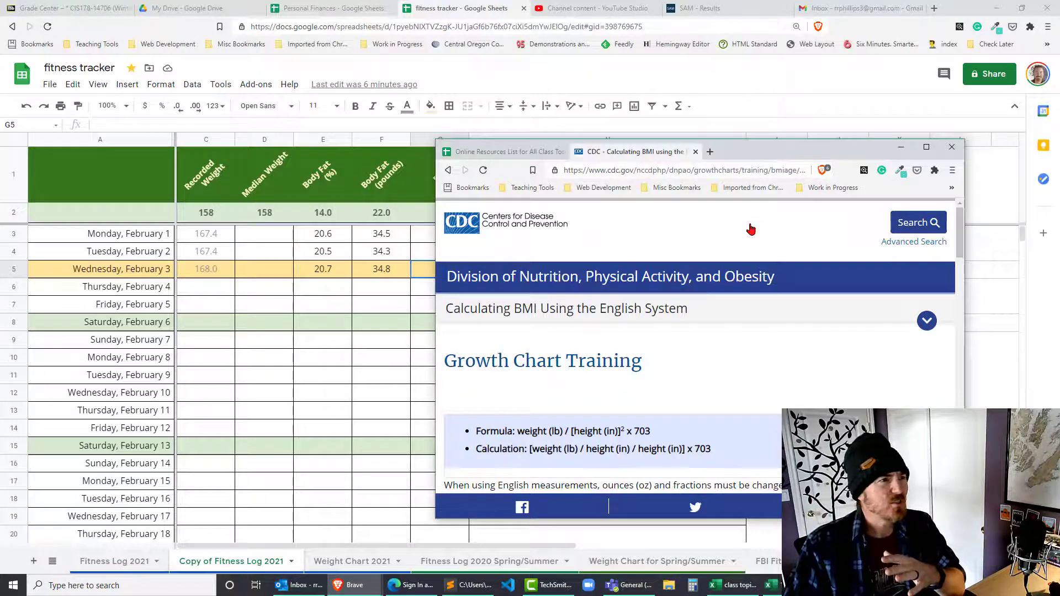
# Step: Search 'bmi values' in a new tab for adult BMI ranges, then minimize Brave
pyautogui.scroll(-4, 738, 368)
pyautogui.scroll(2, 738, 367)
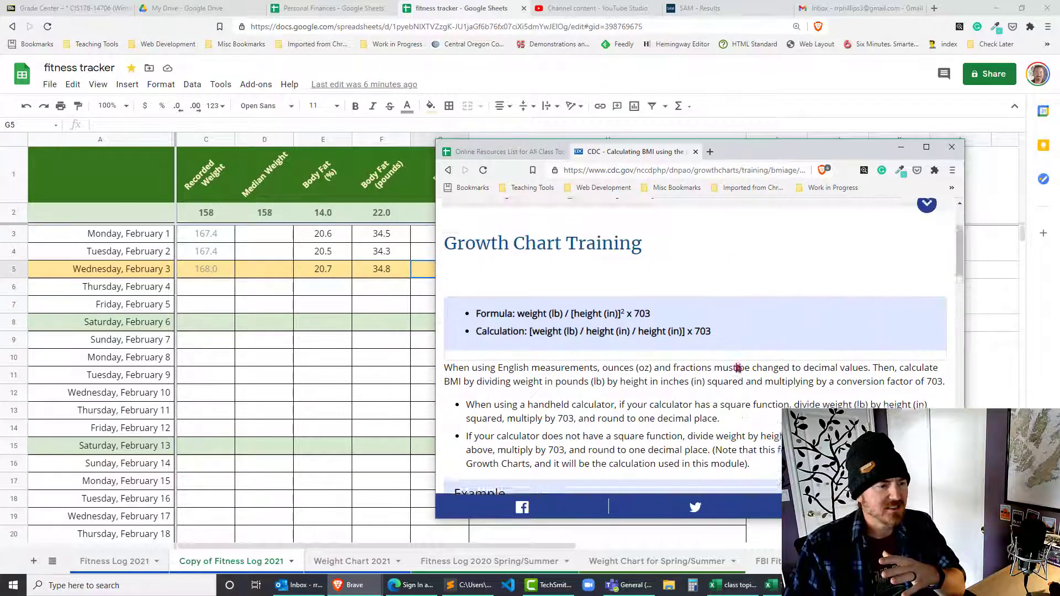
pyautogui.scroll(1, 737, 367)
pyautogui.click(710, 151)
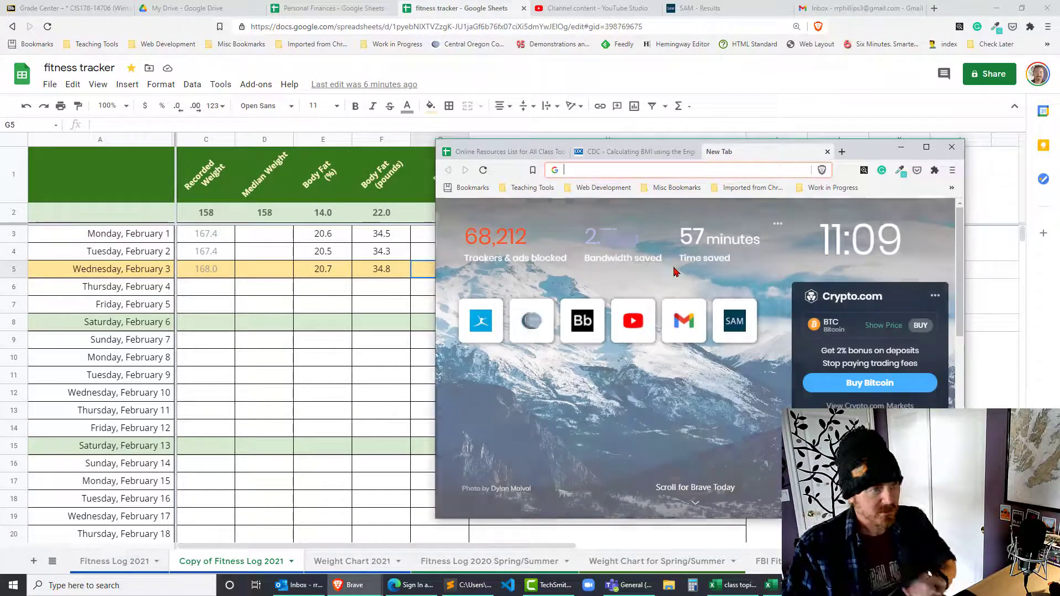
pyautogui.write('bmi va')
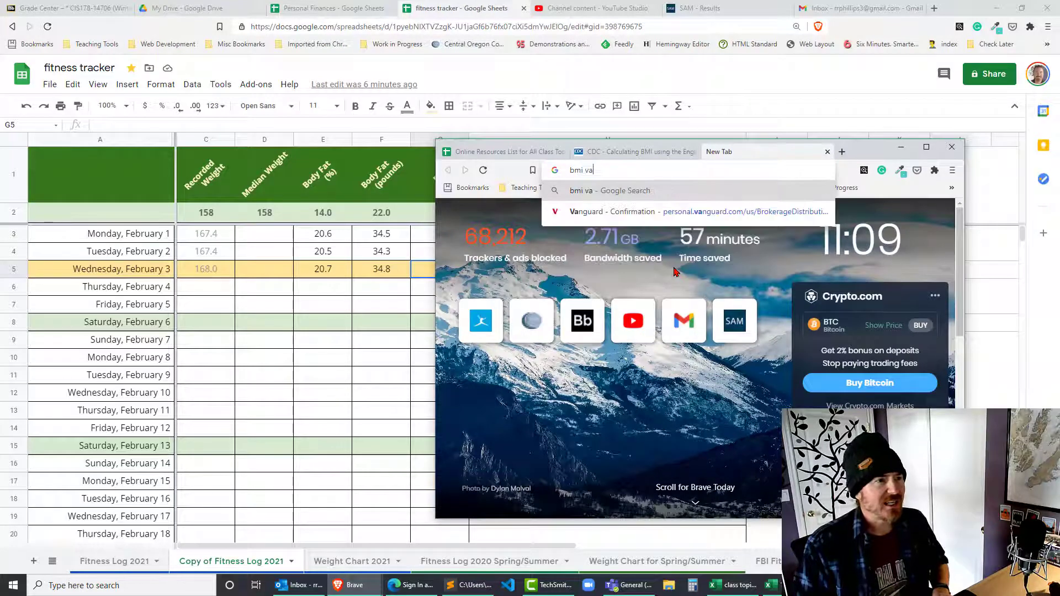
pyautogui.write('lues')
pyautogui.press('Return')
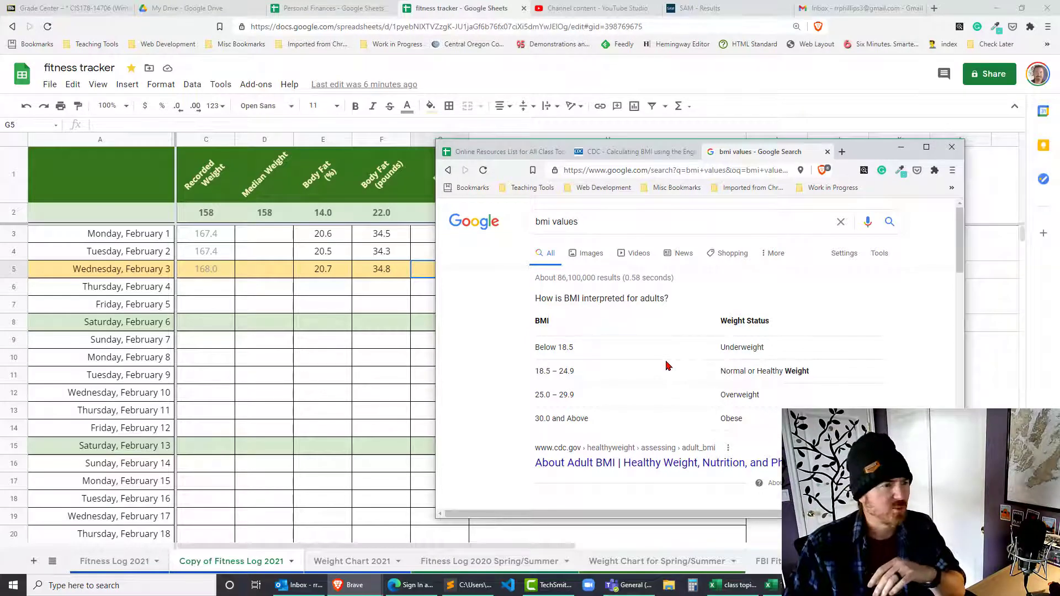
pyautogui.click(639, 152)
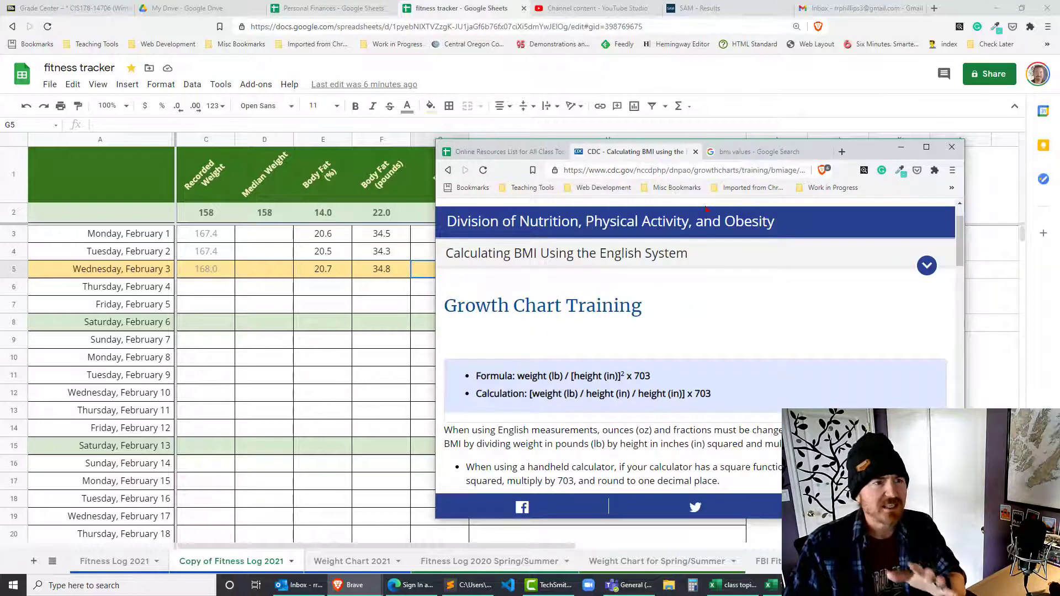
pyautogui.click(900, 147)
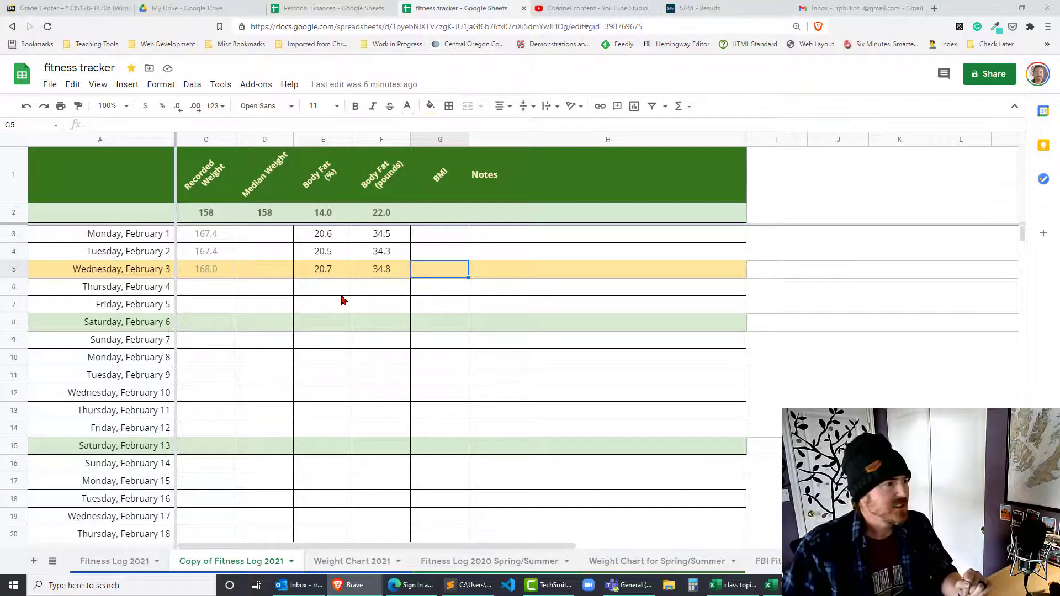
pyautogui.click(279, 299)
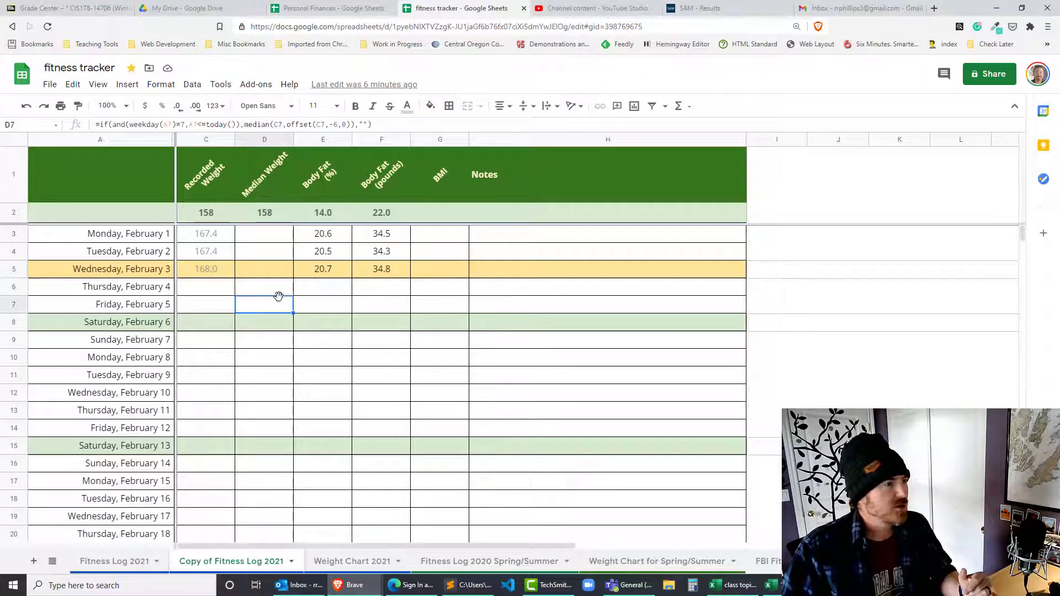
pyautogui.moveTo(91, 269); pyautogui.dragTo(554, 284)
pyautogui.click(478, 301)
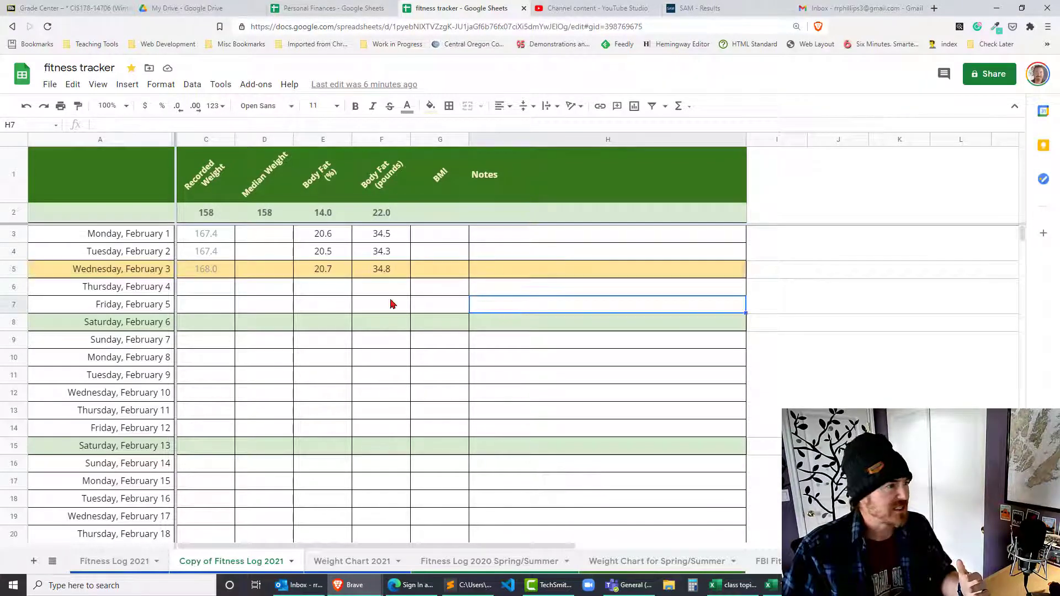
pyautogui.click(287, 303)
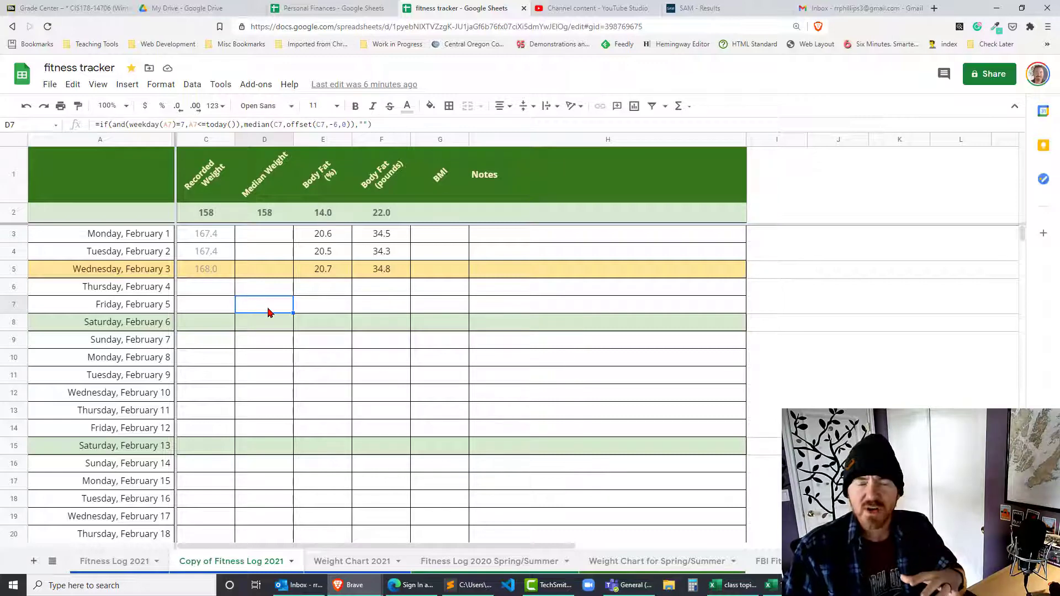
pyautogui.click(453, 277)
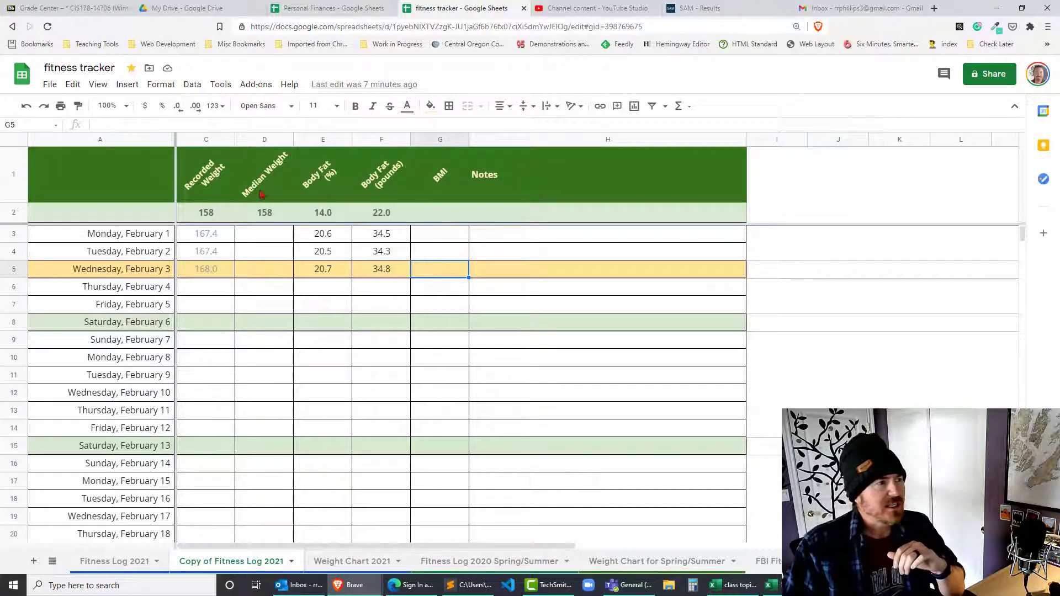
pyautogui.moveTo(203, 215); pyautogui.dragTo(434, 224)
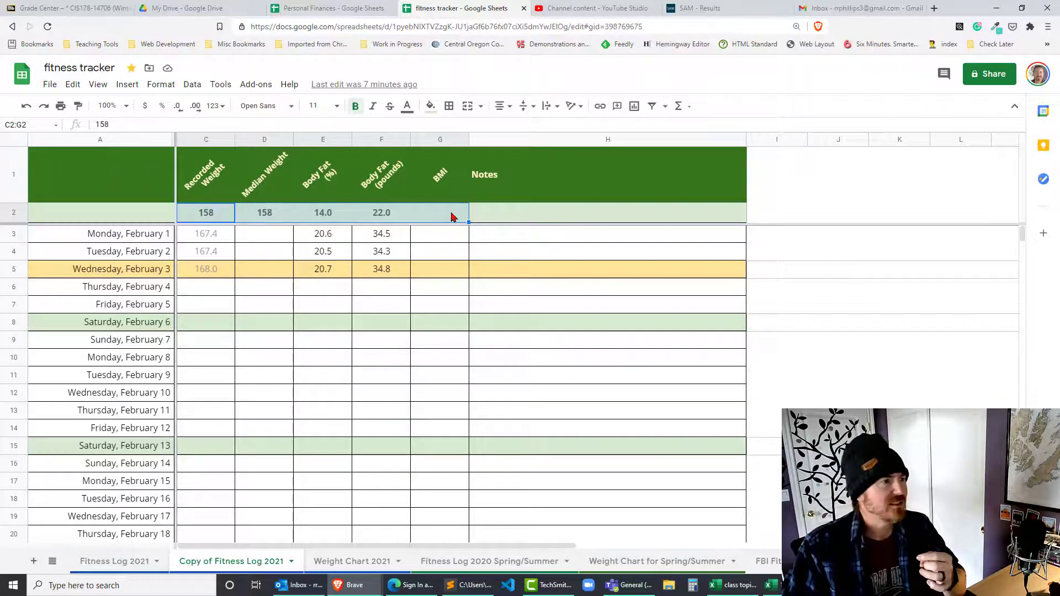
pyautogui.click(447, 276)
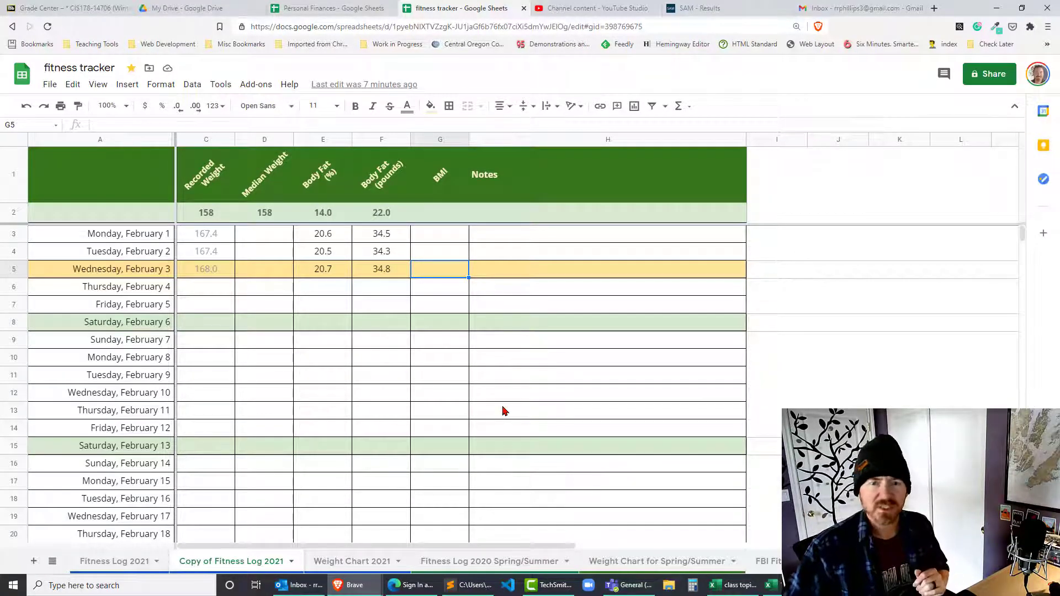
# Step: Enter =C5/(68.5)^2*703 in G5 so February 3 shows a BMI of 25.2
pyautogui.write('=')
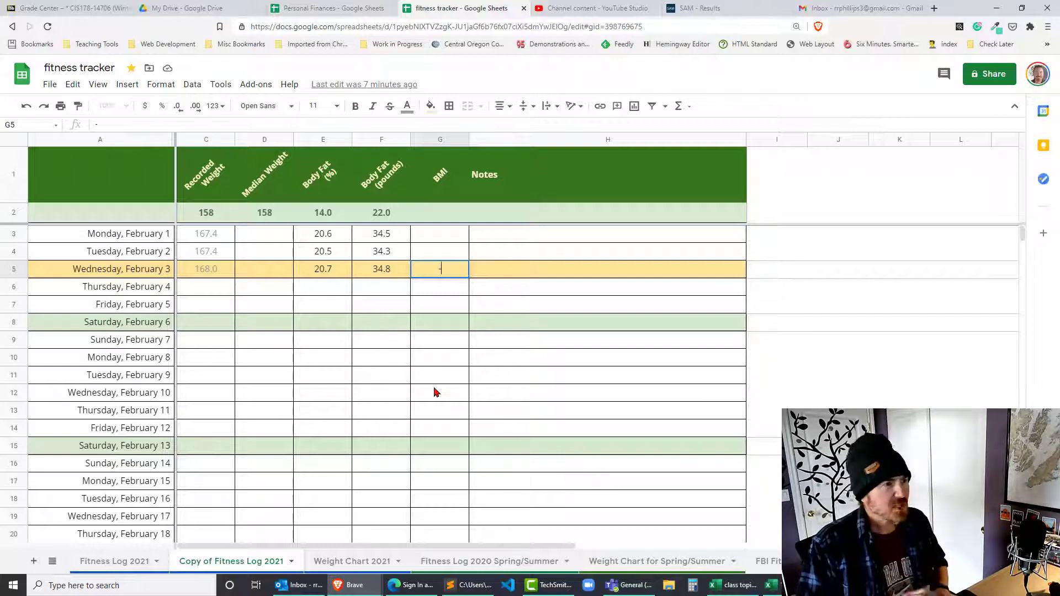
pyautogui.press('BackSpace')
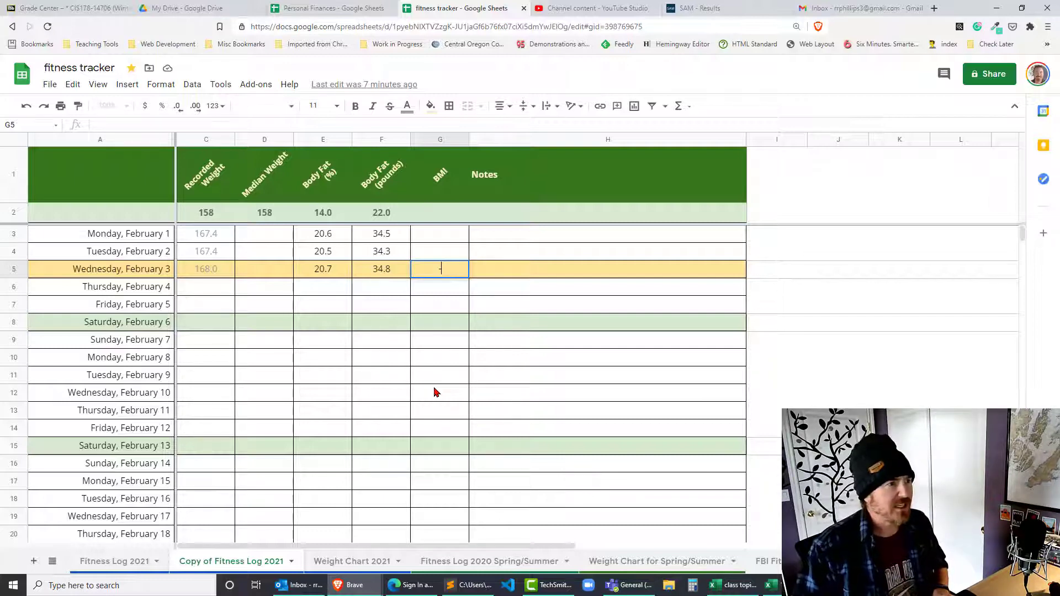
pyautogui.write('=')
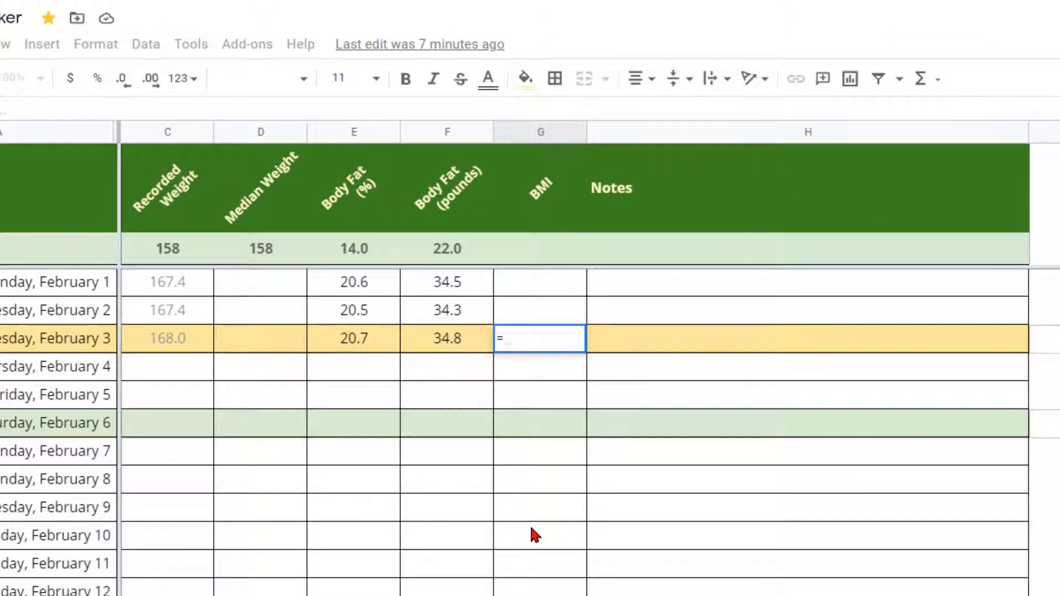
pyautogui.click(174, 349)
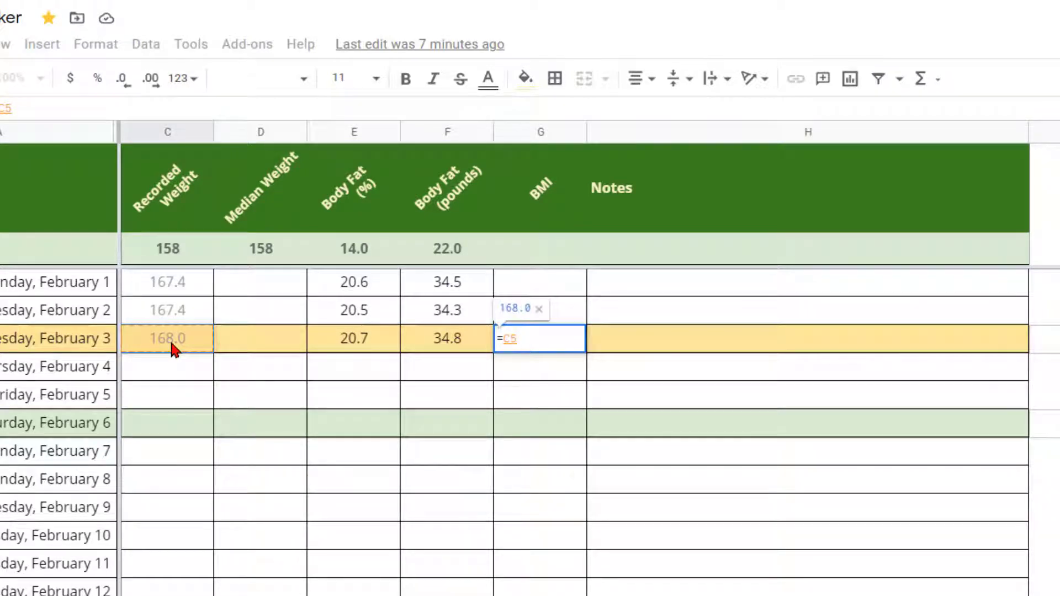
pyautogui.write('/')
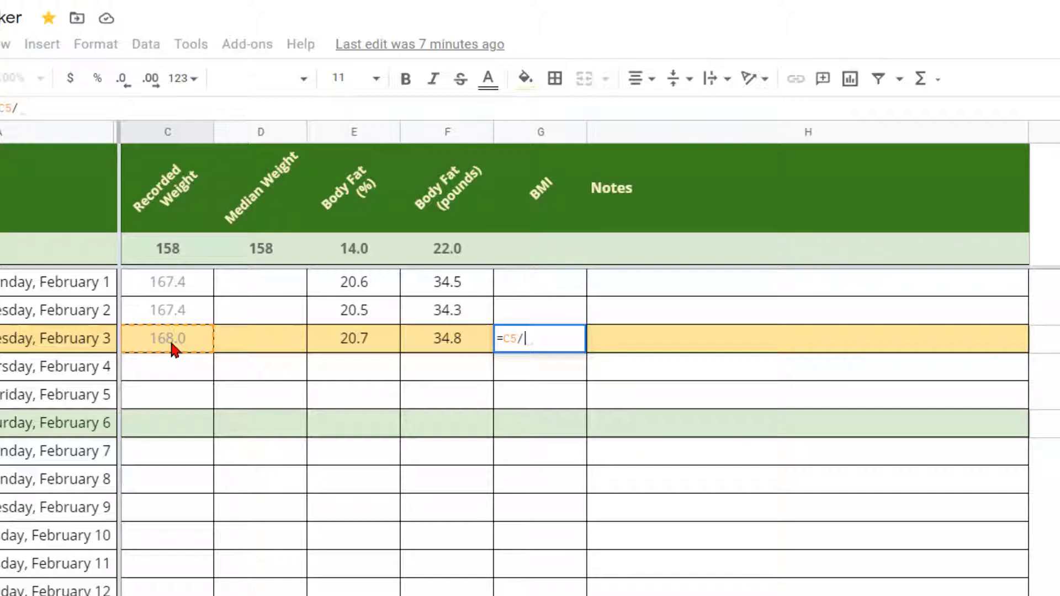
pyautogui.write('(')
pyautogui.write('68.5')
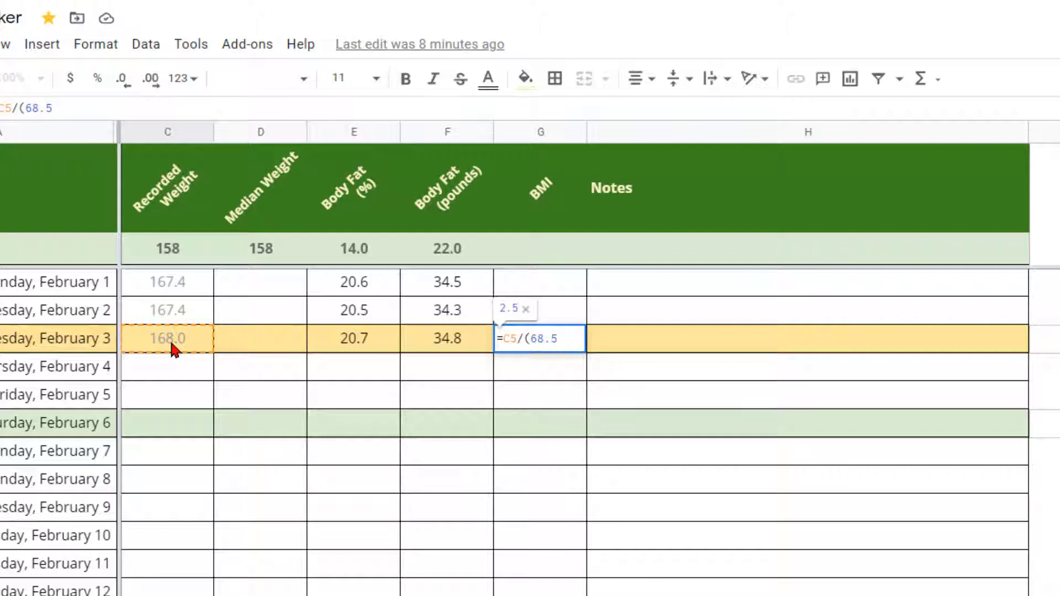
pyautogui.write(')^')
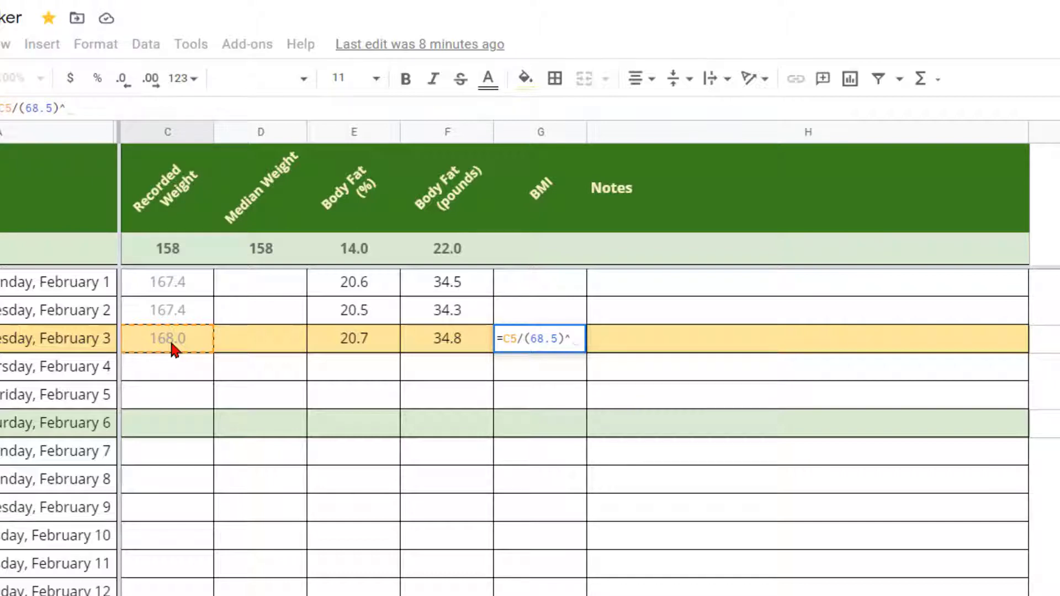
pyautogui.write('2')
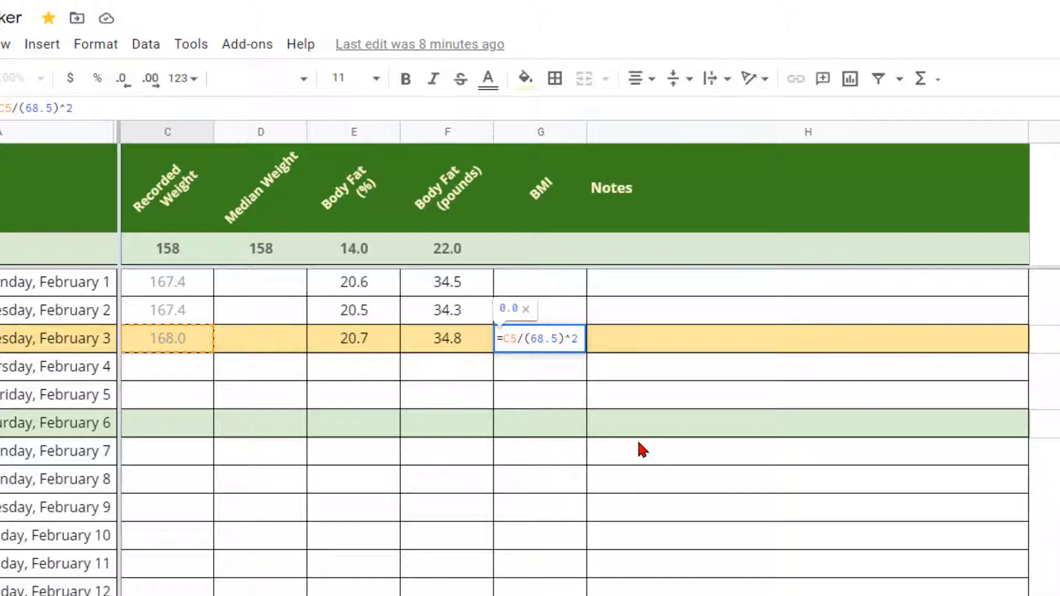
pyautogui.write('*')
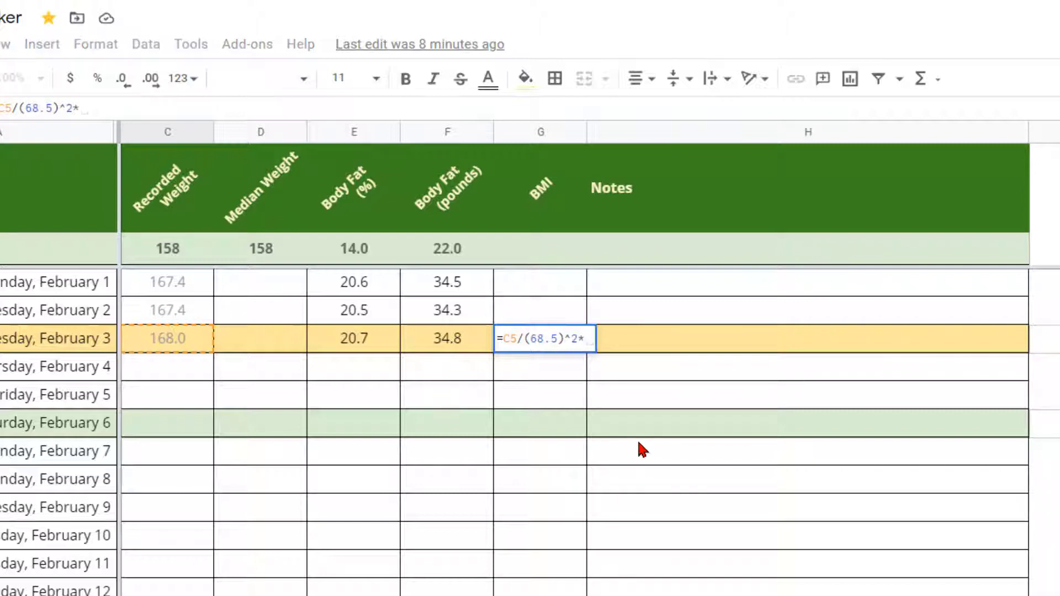
pyautogui.write('703')
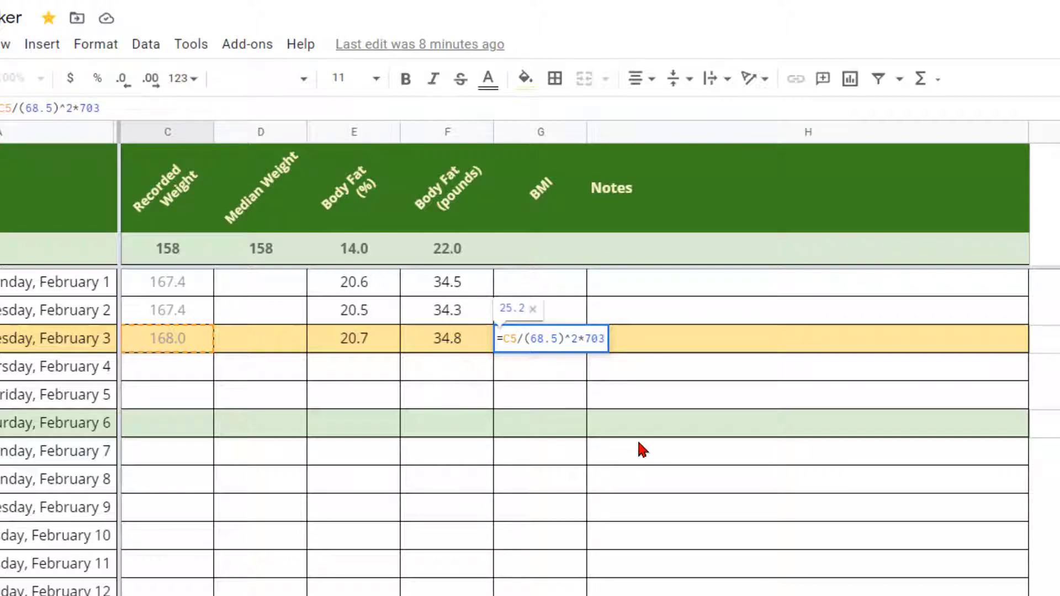
pyautogui.press('Return')
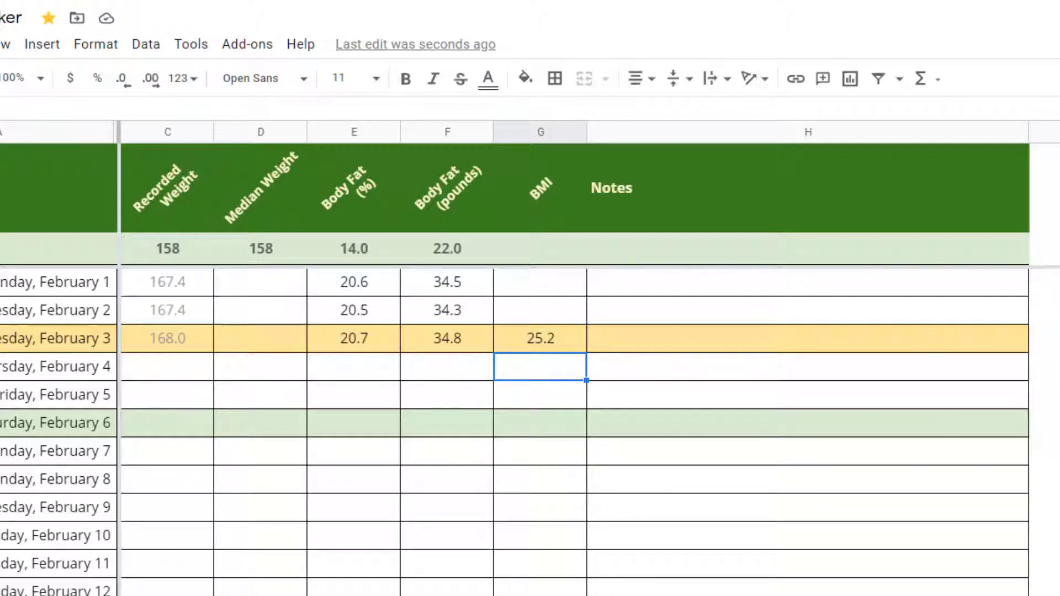
pyautogui.moveTo(1059, 552); pyautogui.dragTo(1059, 91)
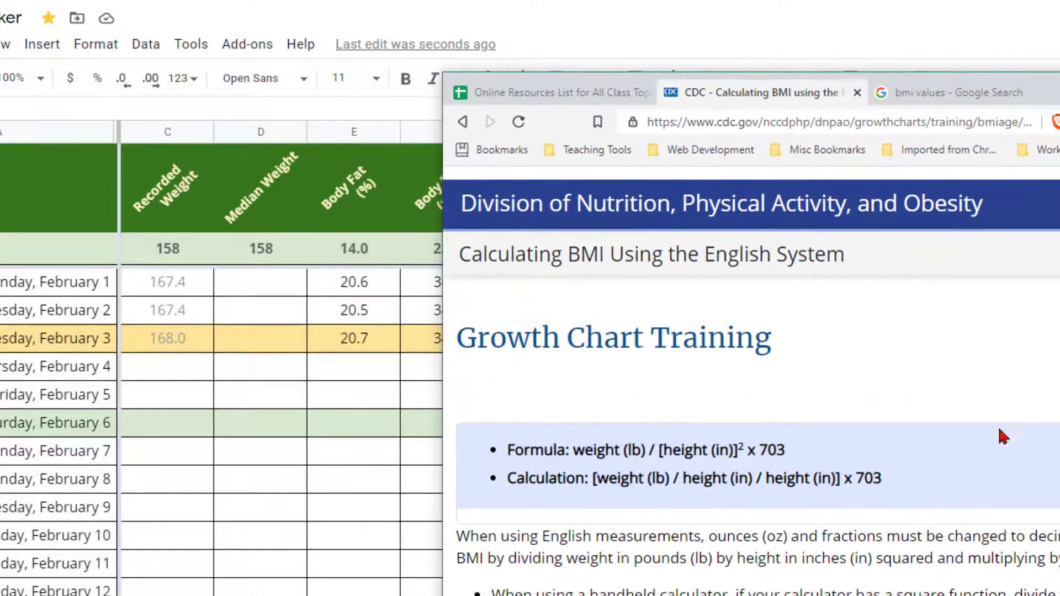
# Step: Check the 'bmi values' results, where 25.0–29.9 counts as Overweight, then move Brave aside
pyautogui.click(931, 96)
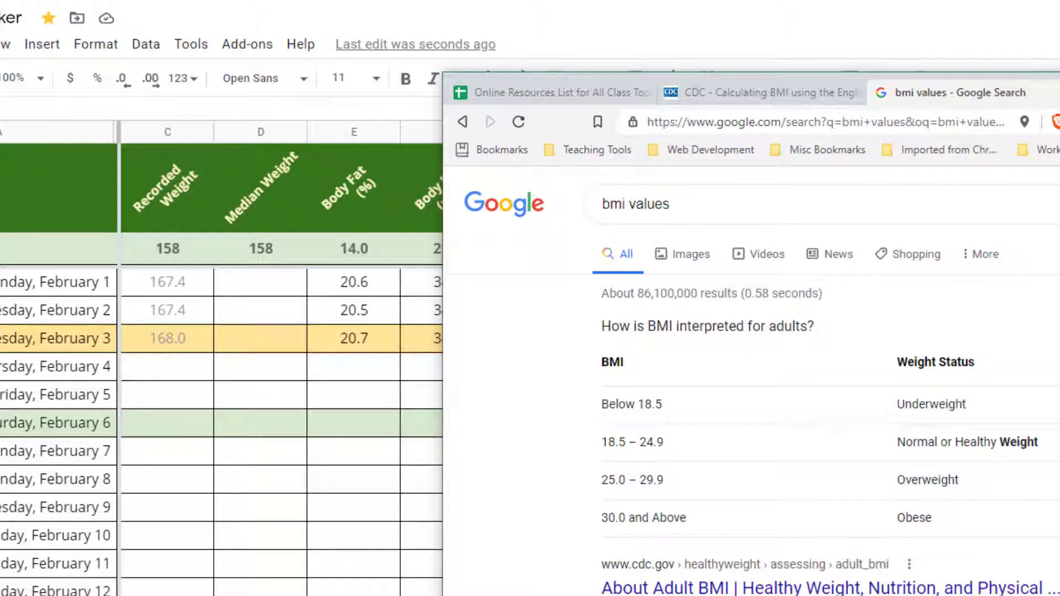
pyautogui.moveTo(1052, 91); pyautogui.dragTo(1059, 276)
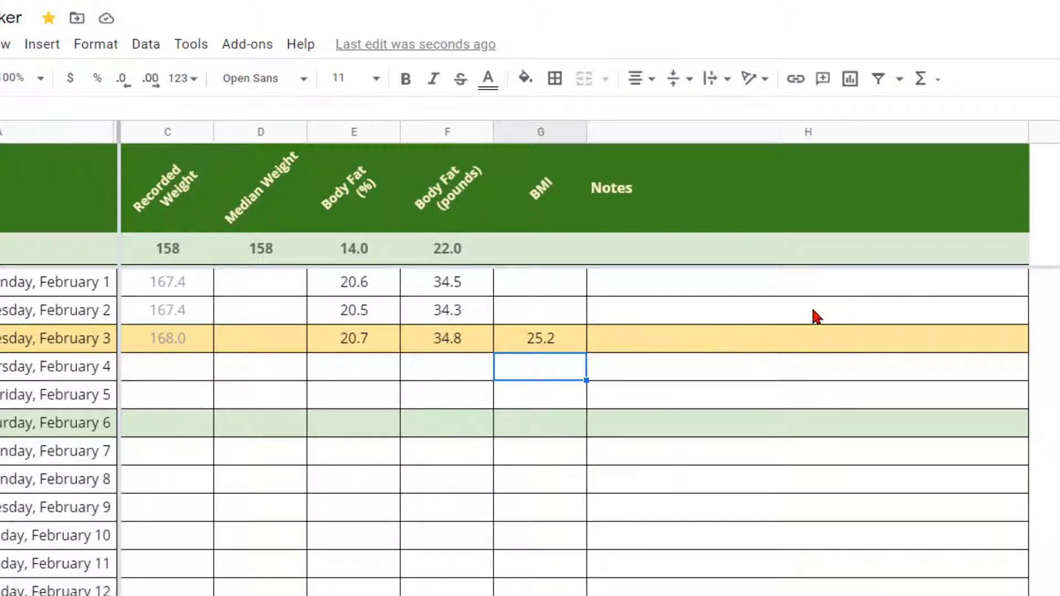
# Step: Fill G5's BMI formula up to February 1–2 and paste it into summary cell G2, giving 23.7
pyautogui.click(550, 344)
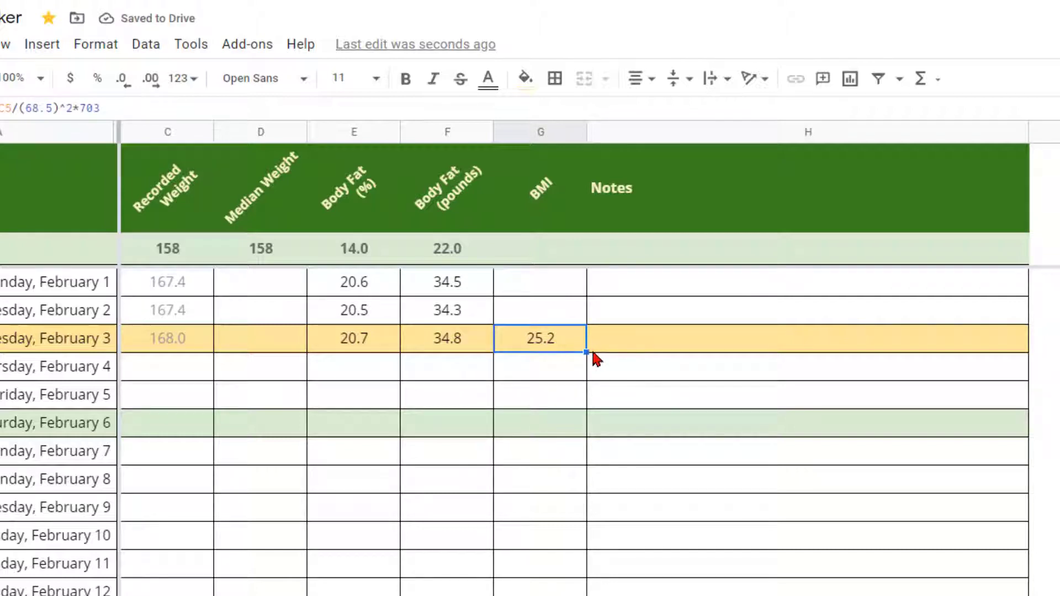
pyautogui.moveTo(589, 351); pyautogui.dragTo(578, 285)
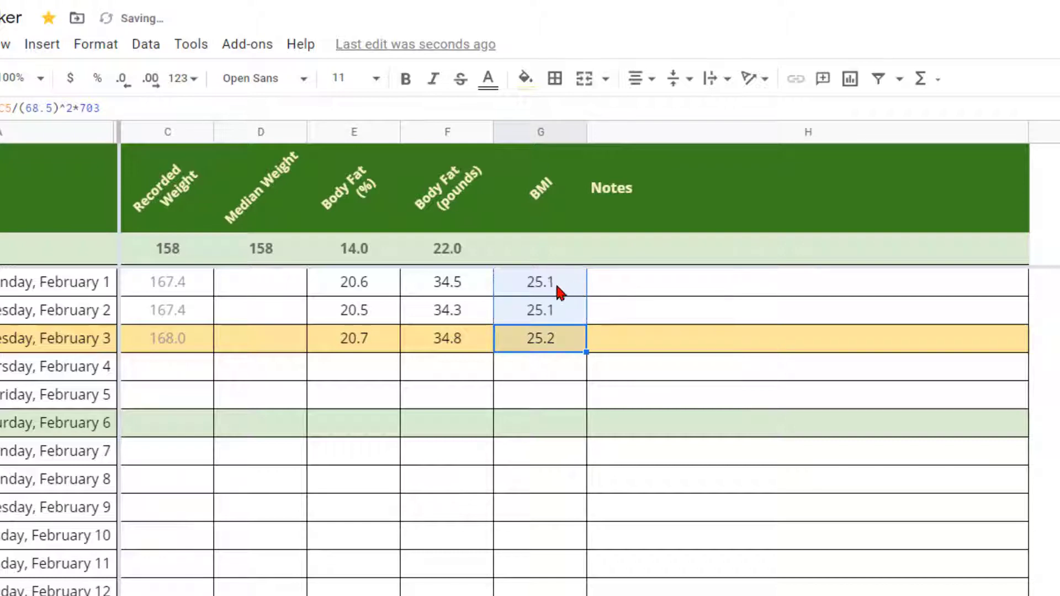
pyautogui.click(558, 349)
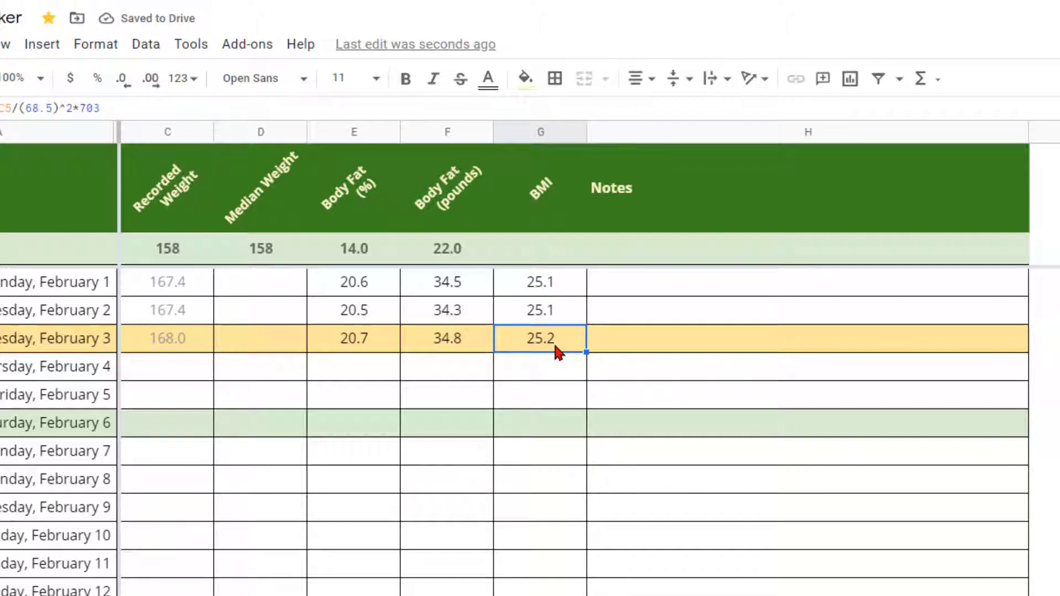
pyautogui.hotkey('ctrl', 'c')
pyautogui.click(553, 253)
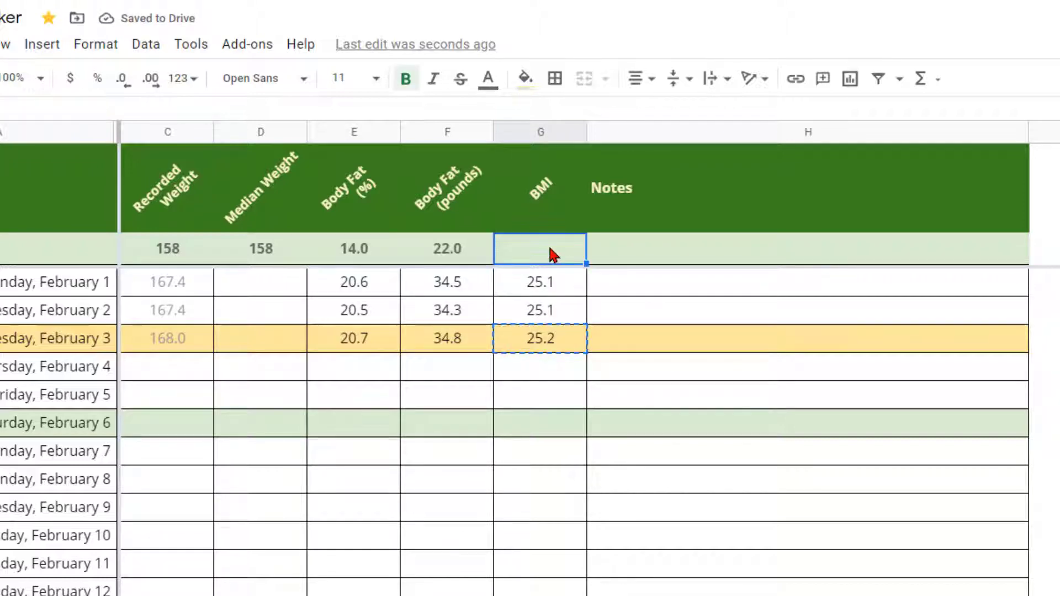
pyautogui.hotkey('ctrl', 'v')
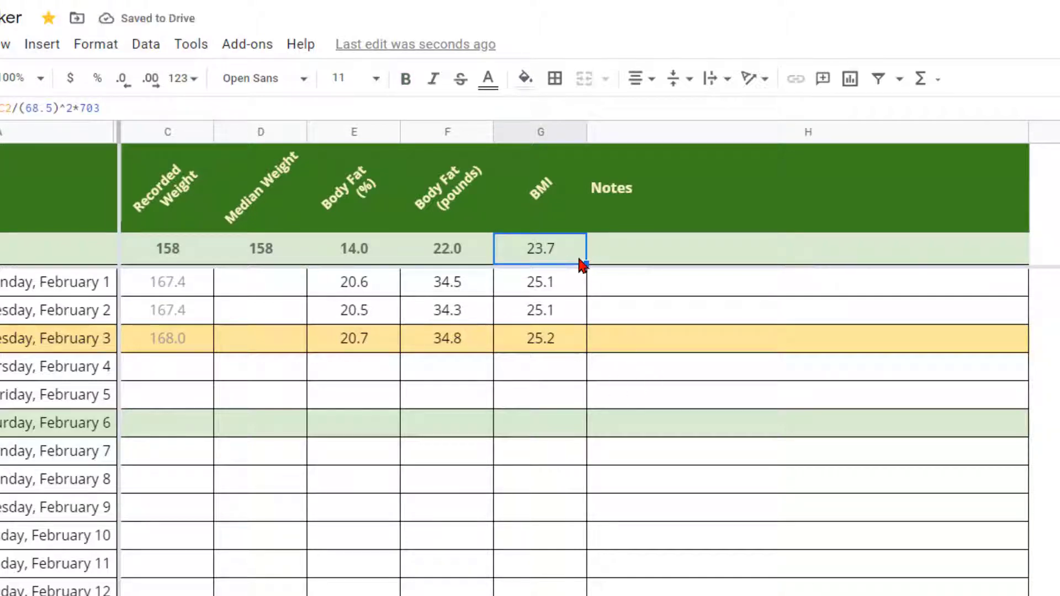
pyautogui.click(555, 282)
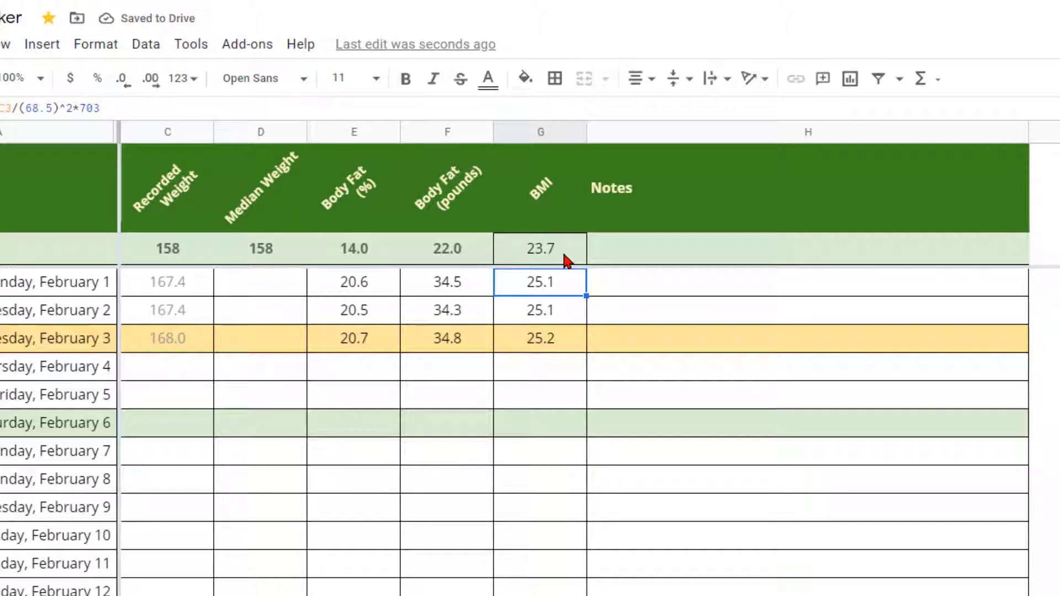
pyautogui.doubleClick(563, 258)
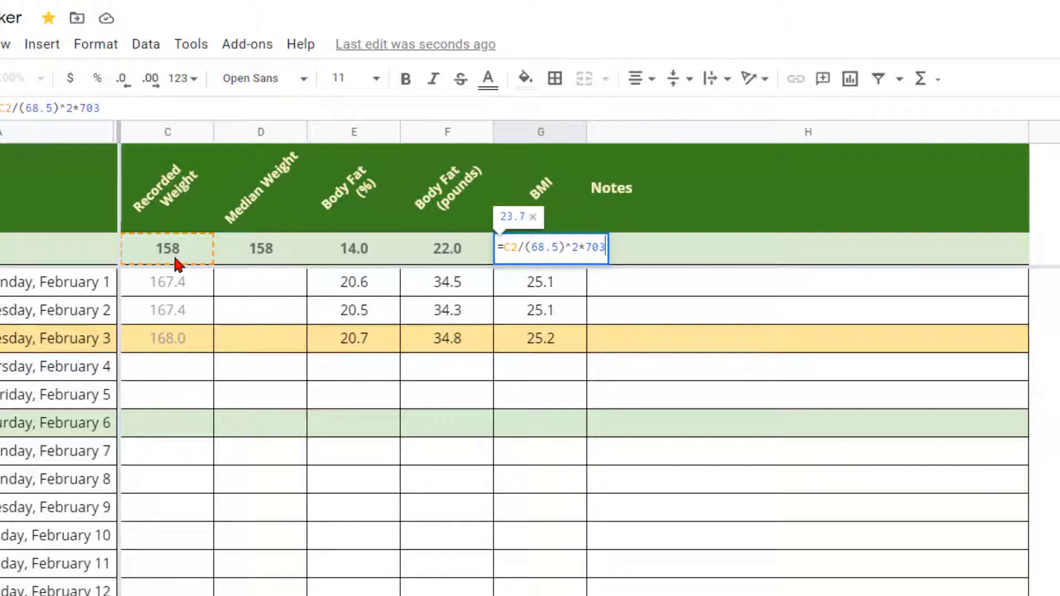
pyautogui.press('Return')
# Step: Paste only the bold formatting of Body Fat summary E2 onto the 23.7 BMI
pyautogui.click(349, 255)
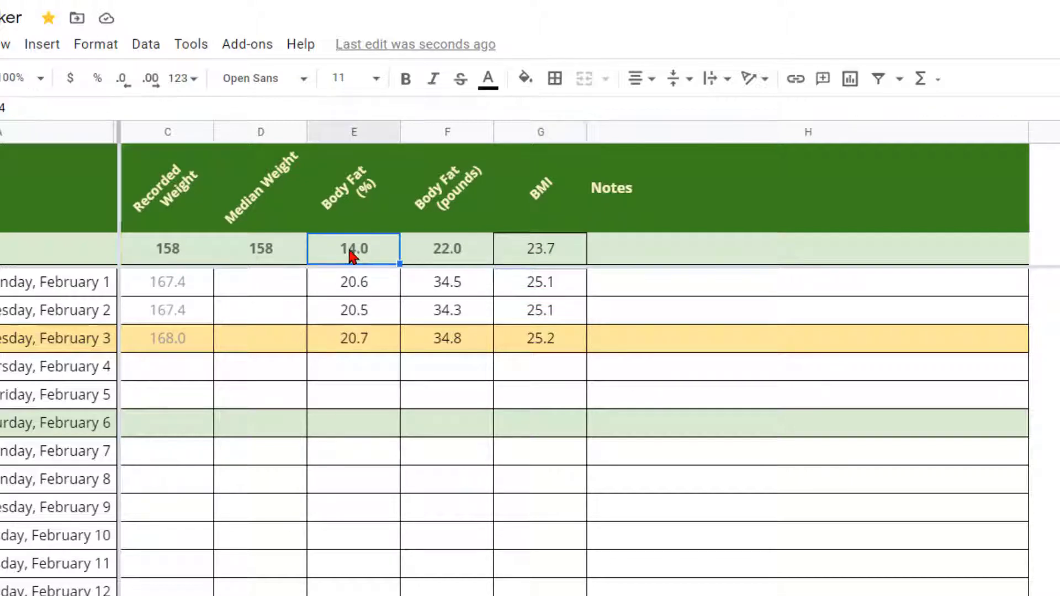
pyautogui.hotkey('ctrl', 'c')
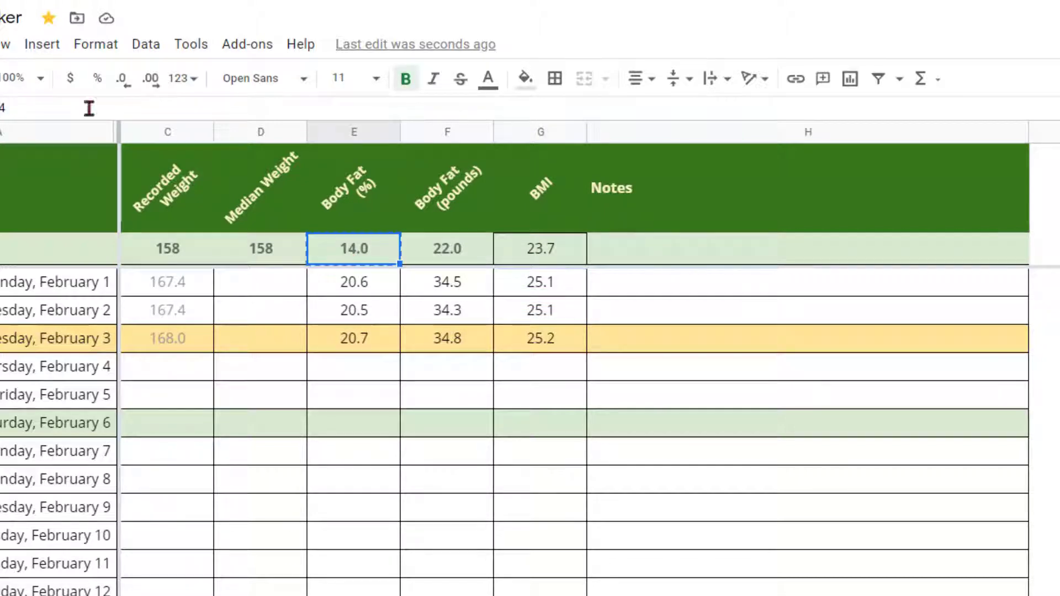
pyautogui.click(555, 251)
pyautogui.hotkey('ctrl', 'alt', 'v')
pyautogui.click(573, 333)
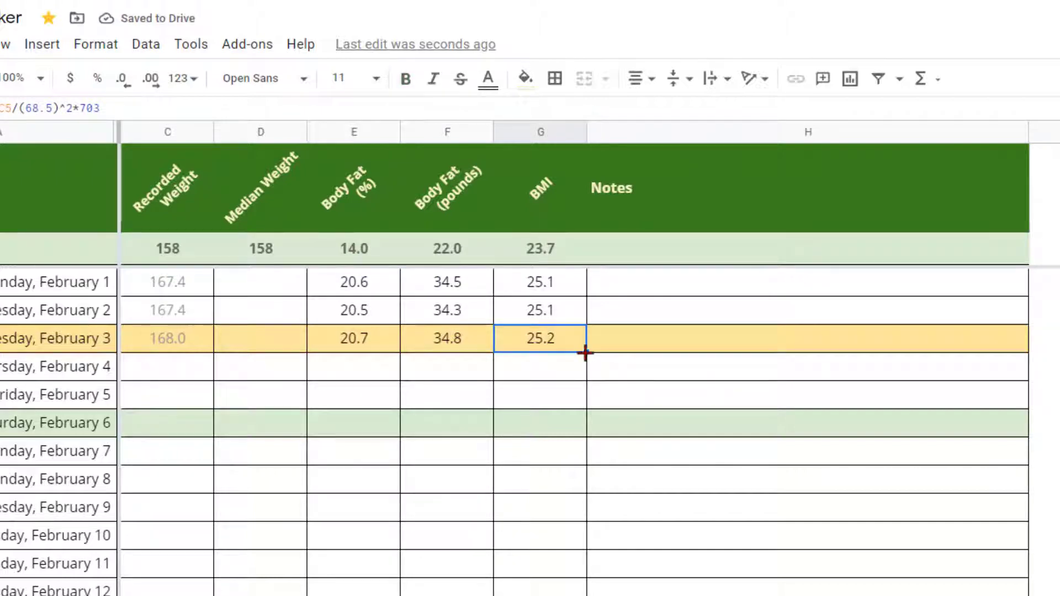
# Step: Fill G5's BMI formula down to the last row of column G, showing 0.0 where no weight exists
pyautogui.moveTo(585, 353); pyautogui.dragTo(540, 452)
pyautogui.scroll(20, 616, 449)
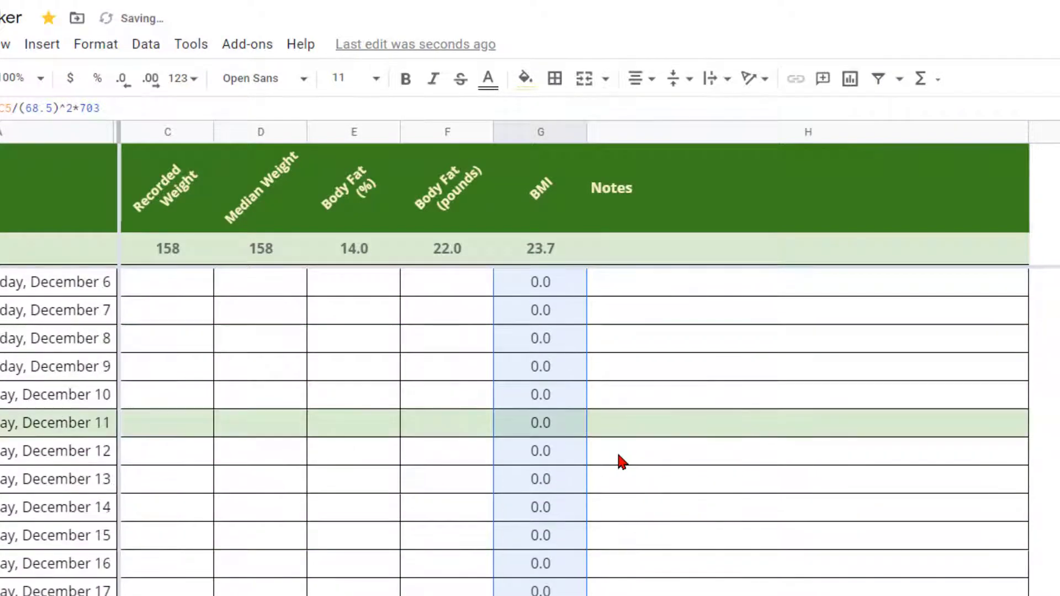
pyautogui.scroll(20, 618, 458)
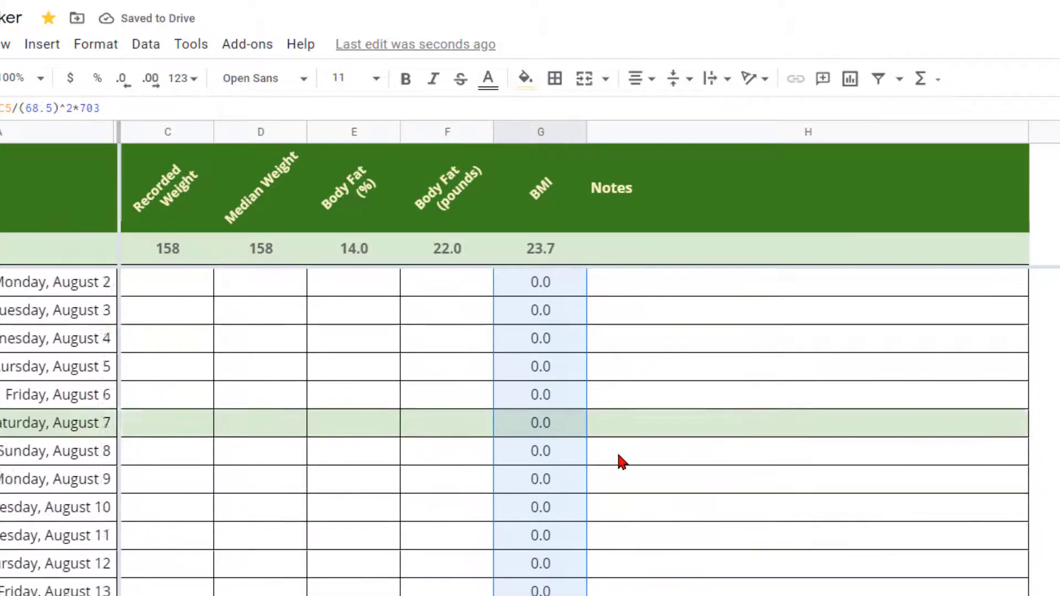
pyautogui.scroll(20, 619, 458)
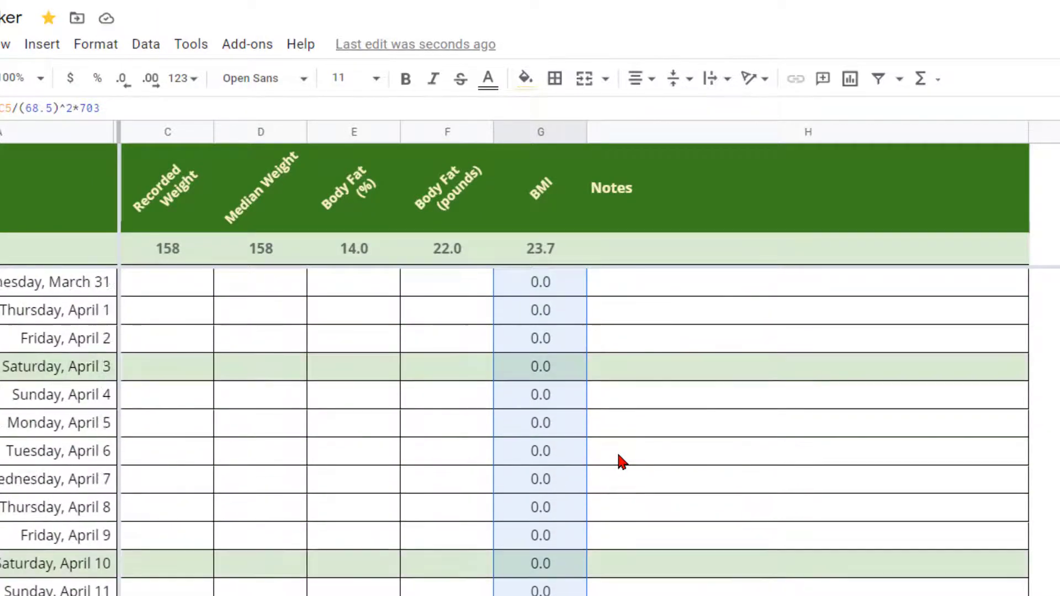
pyautogui.scroll(12, 619, 459)
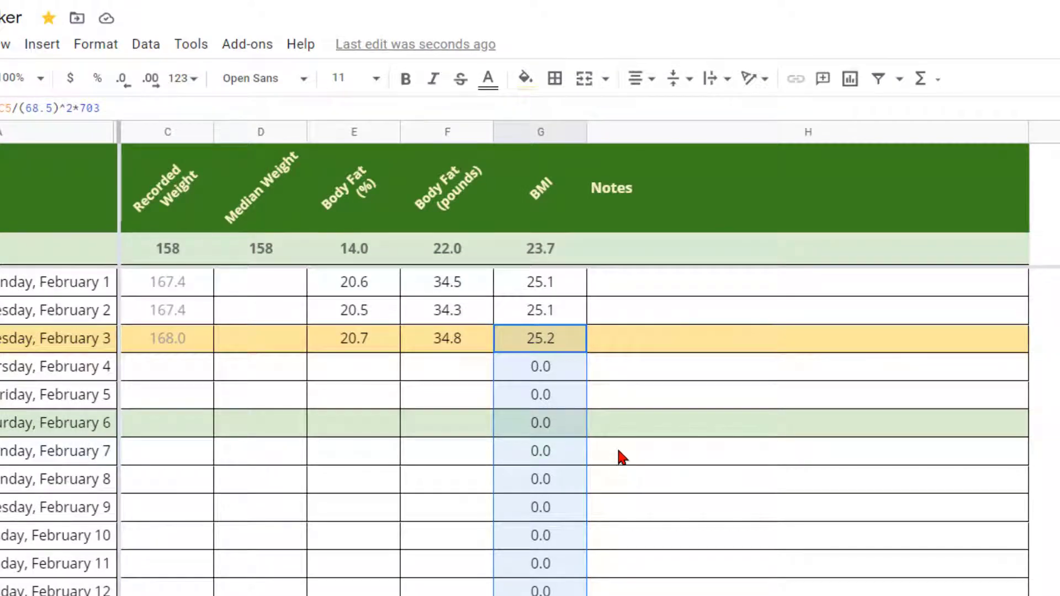
pyautogui.click(550, 370)
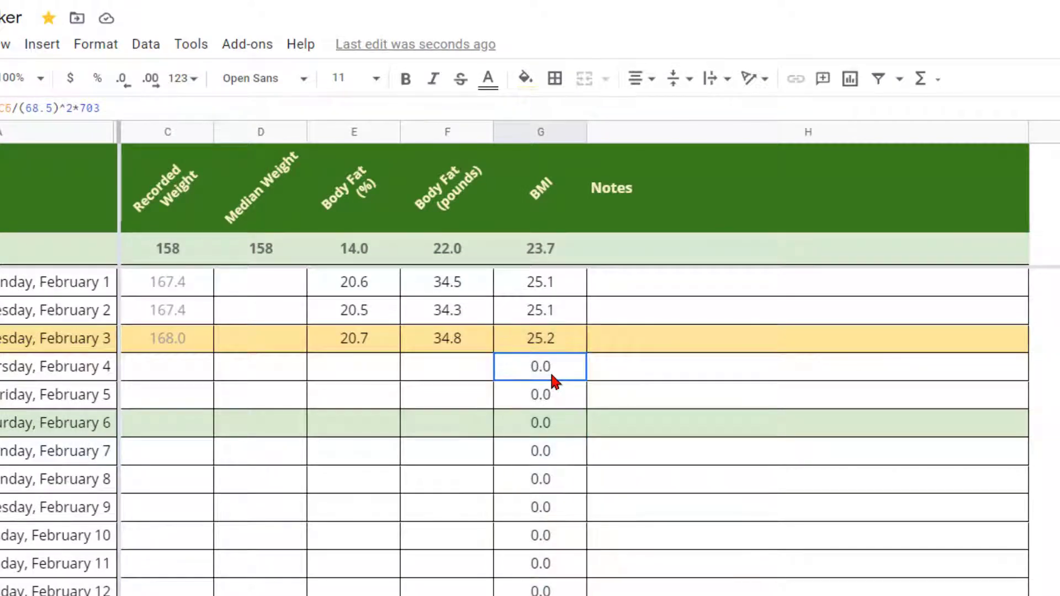
# Step: Replace G5's formula with =if(countblank(C5)=1,"","calculate bmi")
pyautogui.press('Up')
pyautogui.press('Delete')
pyautogui.write('=if(')
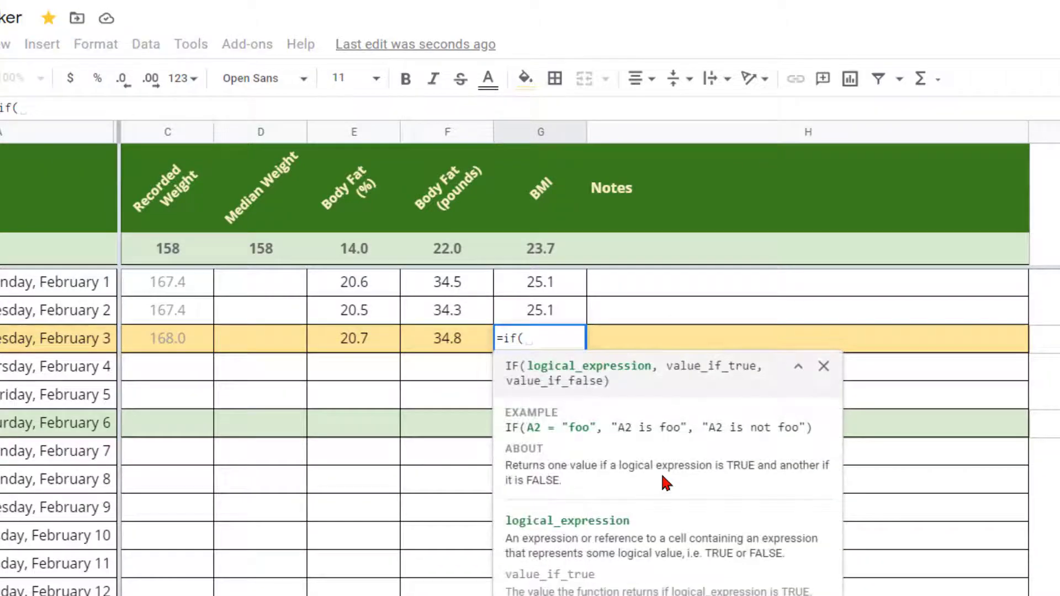
pyautogui.write('co')
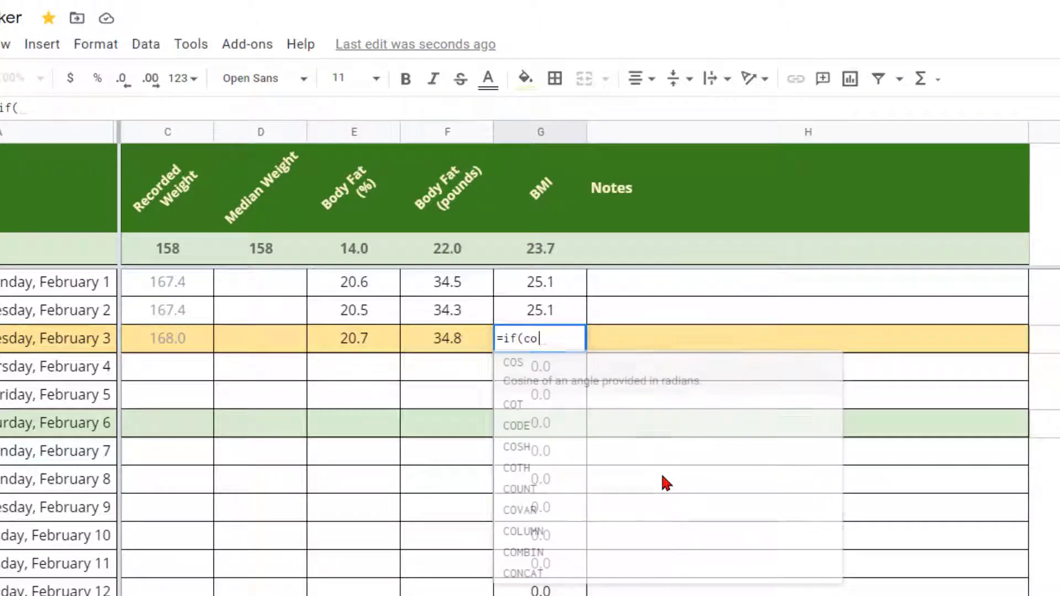
pyautogui.write('untblank(')
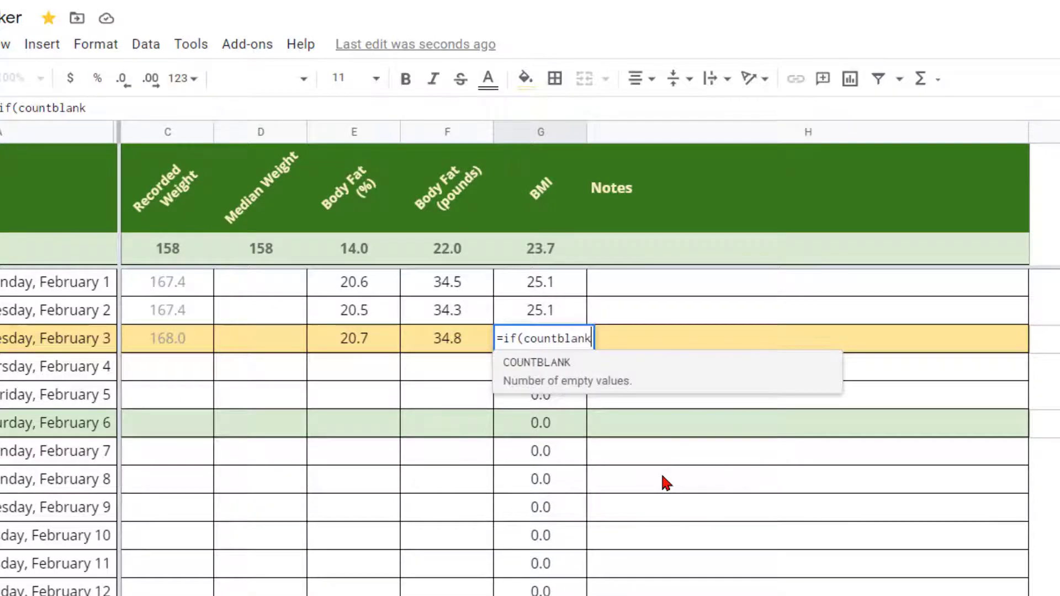
pyautogui.click(167, 339)
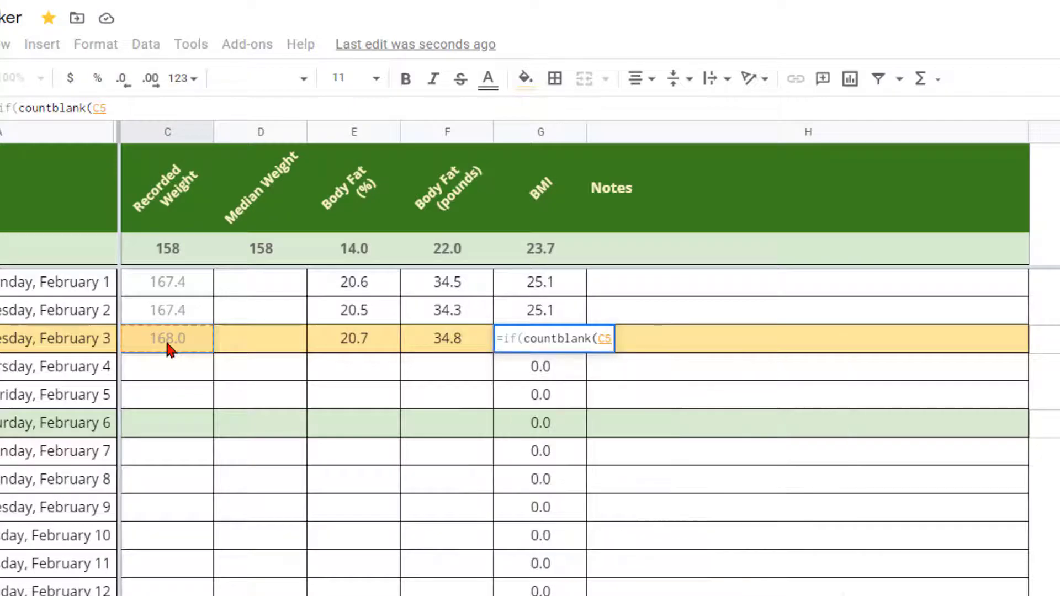
pyautogui.write(')')
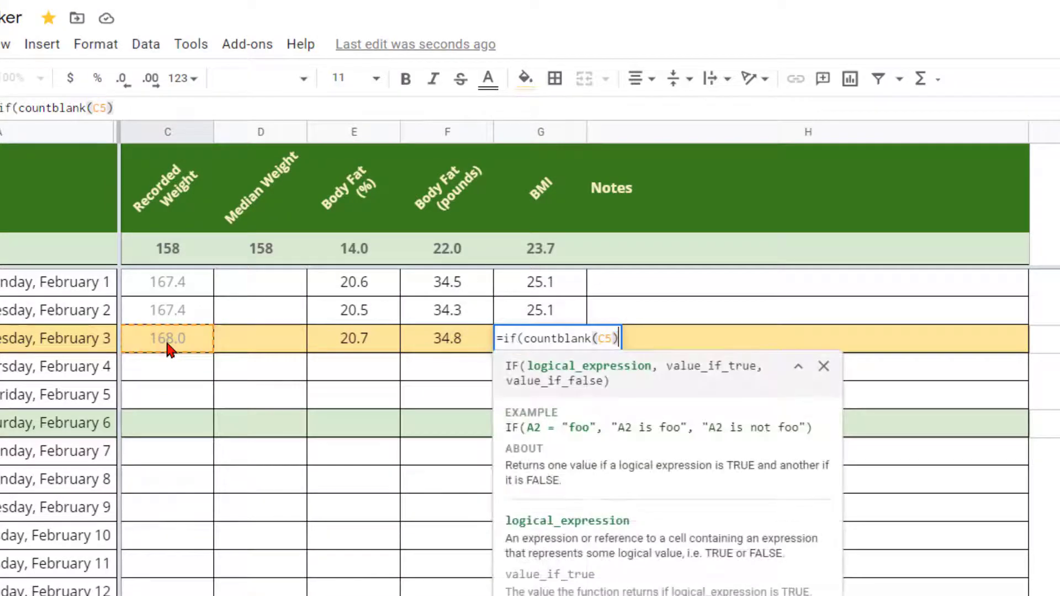
pyautogui.write('=1,')
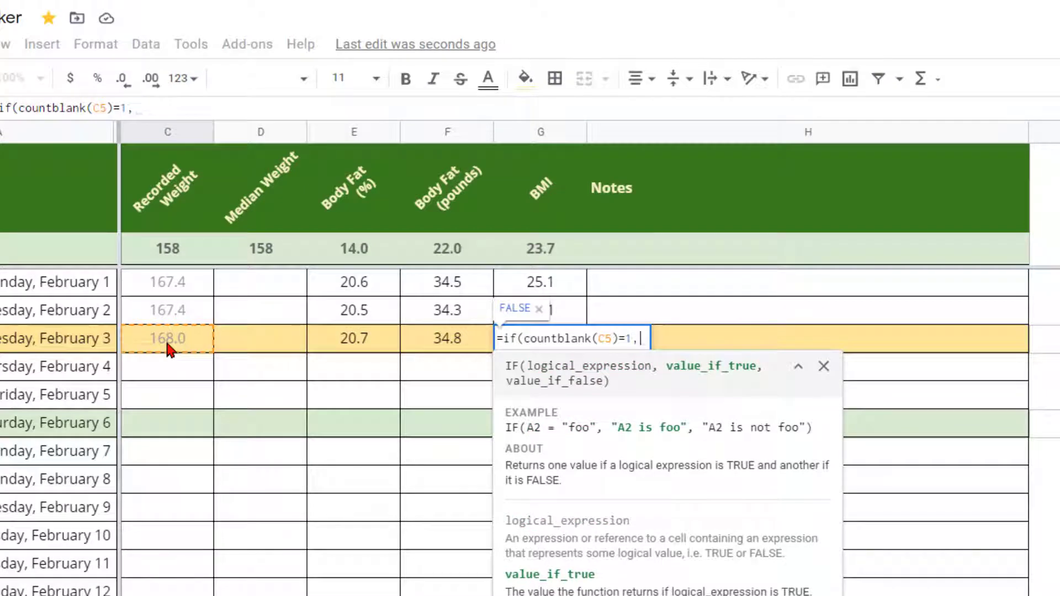
pyautogui.write('""')
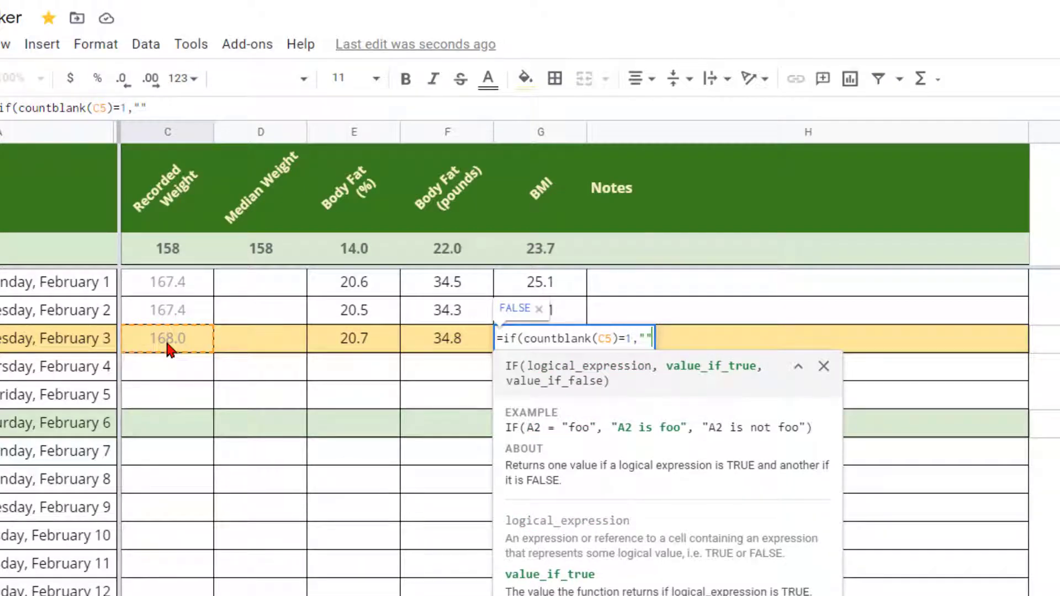
pyautogui.write(', ')
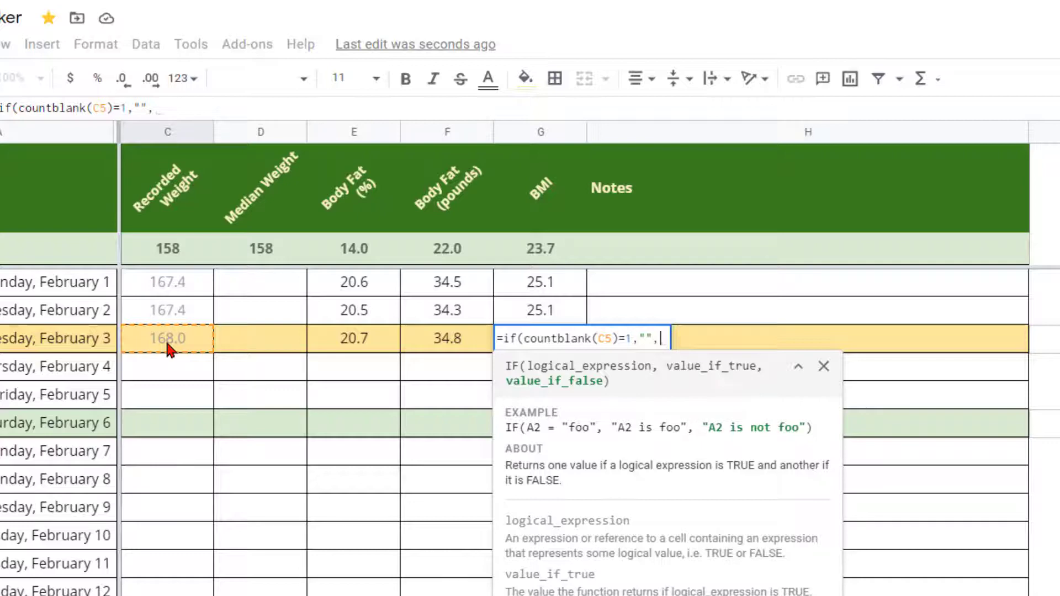
pyautogui.write('"calculate b')
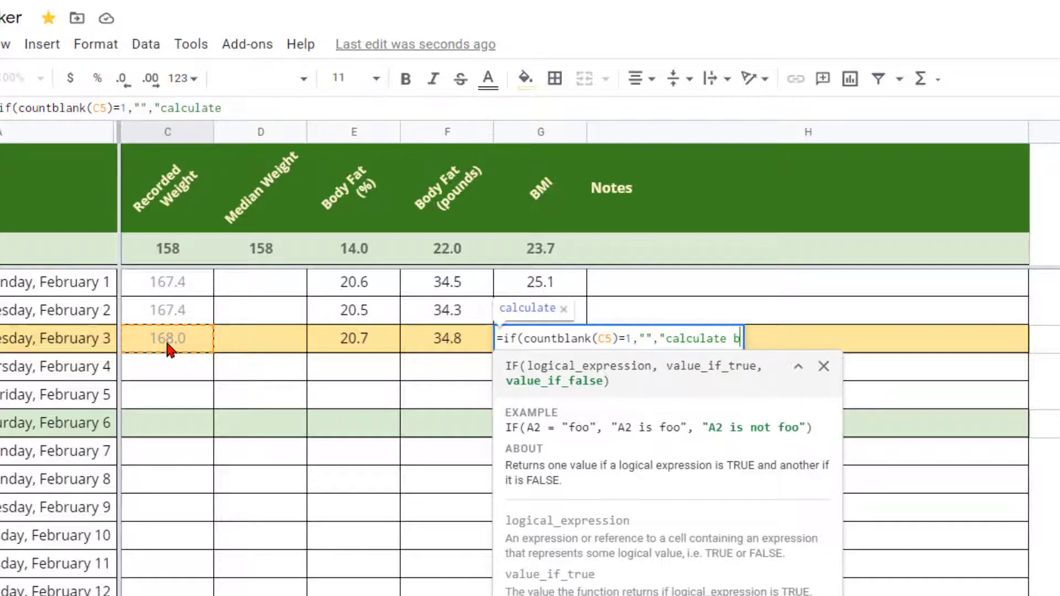
pyautogui.write('mi")')
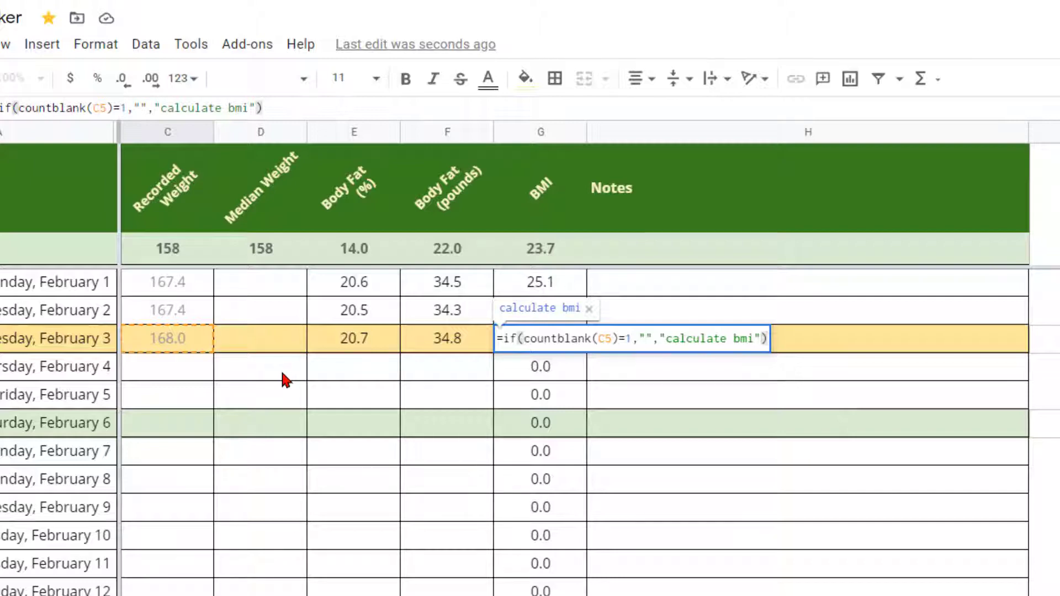
pyautogui.press('Return')
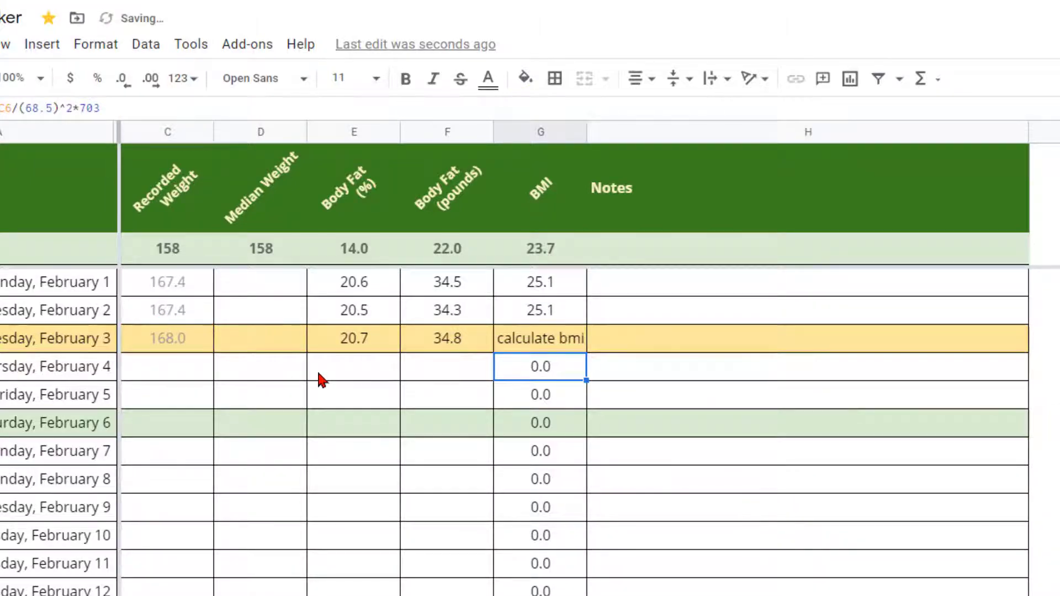
# Step: Fill the IF/COUNTBLANK formula up to February 1 and down the rest of column G
pyautogui.click(516, 347)
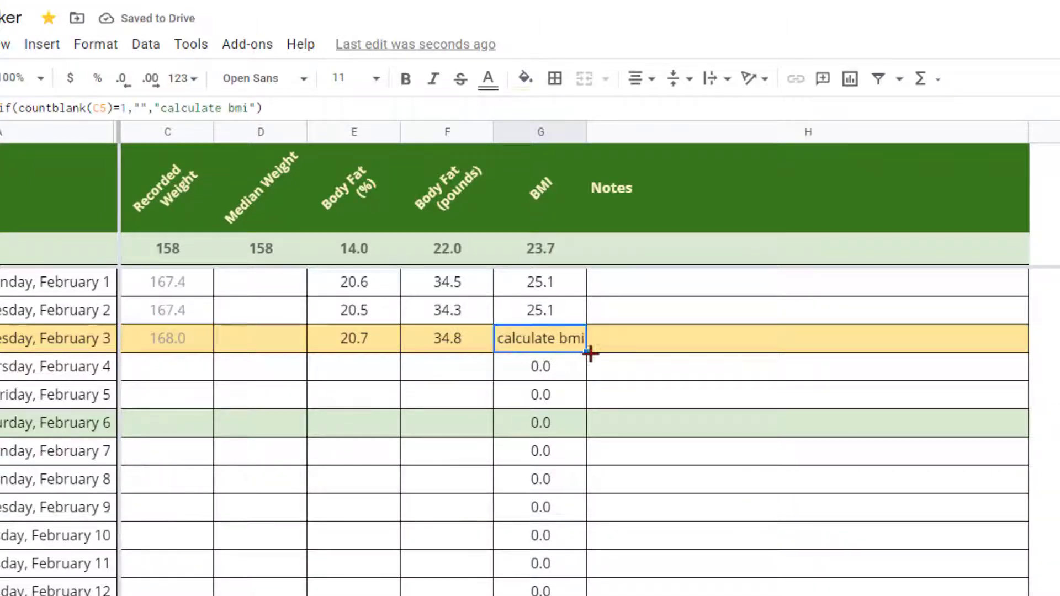
pyautogui.moveTo(586, 350); pyautogui.dragTo(585, 293)
pyautogui.click(560, 343)
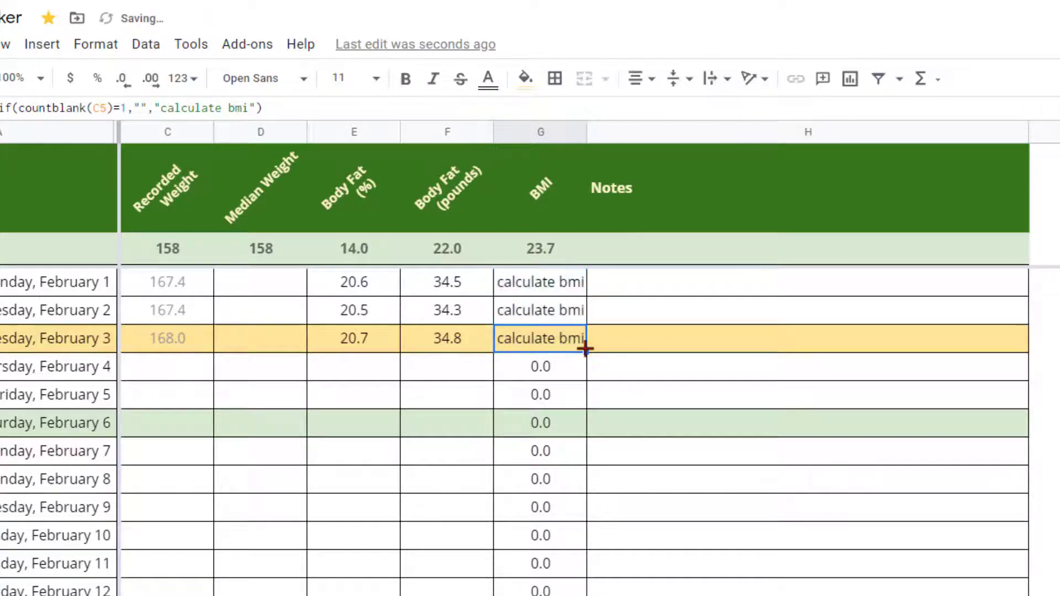
pyautogui.moveTo(588, 350); pyautogui.dragTo(576, 524)
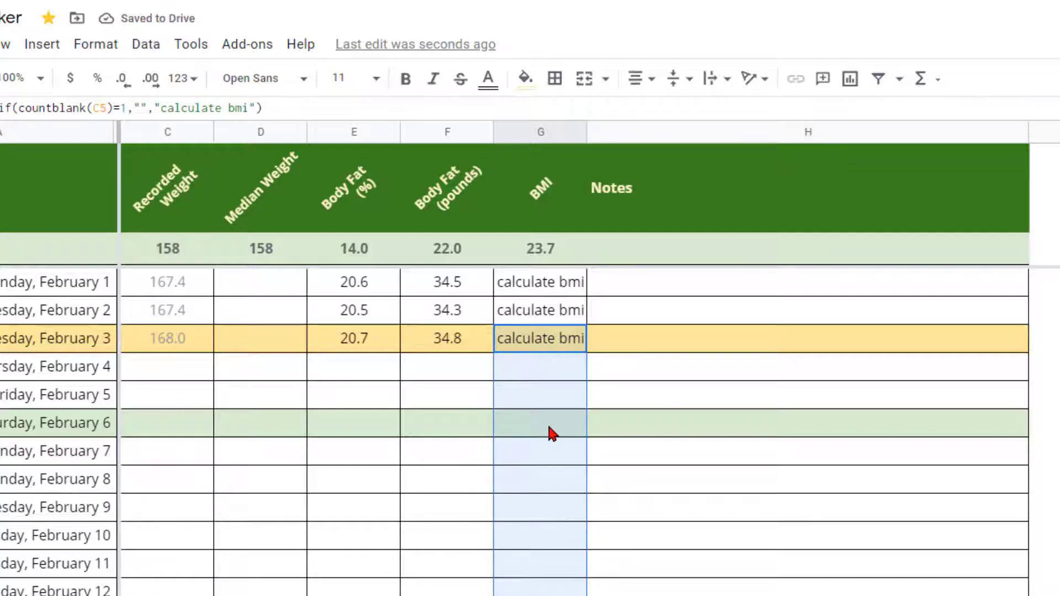
pyautogui.click(542, 393)
# Step: Swap "calculate bmi" in G5's IF formula for C5/(68.5)^2*703, giving 25.2
pyautogui.click(549, 348)
pyautogui.doubleClick(548, 347)
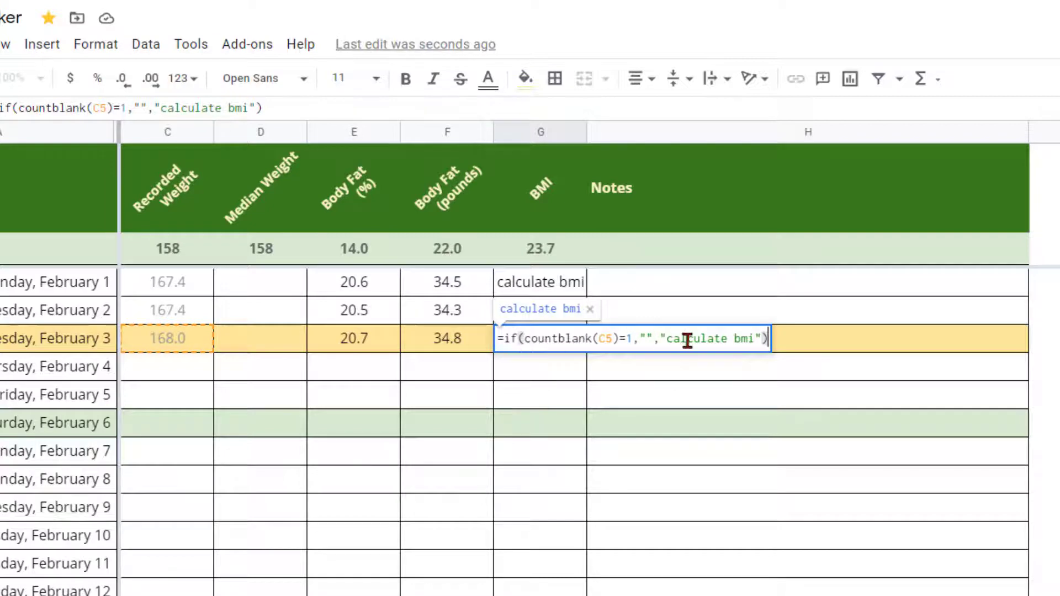
pyautogui.moveTo(660, 339); pyautogui.dragTo(762, 339)
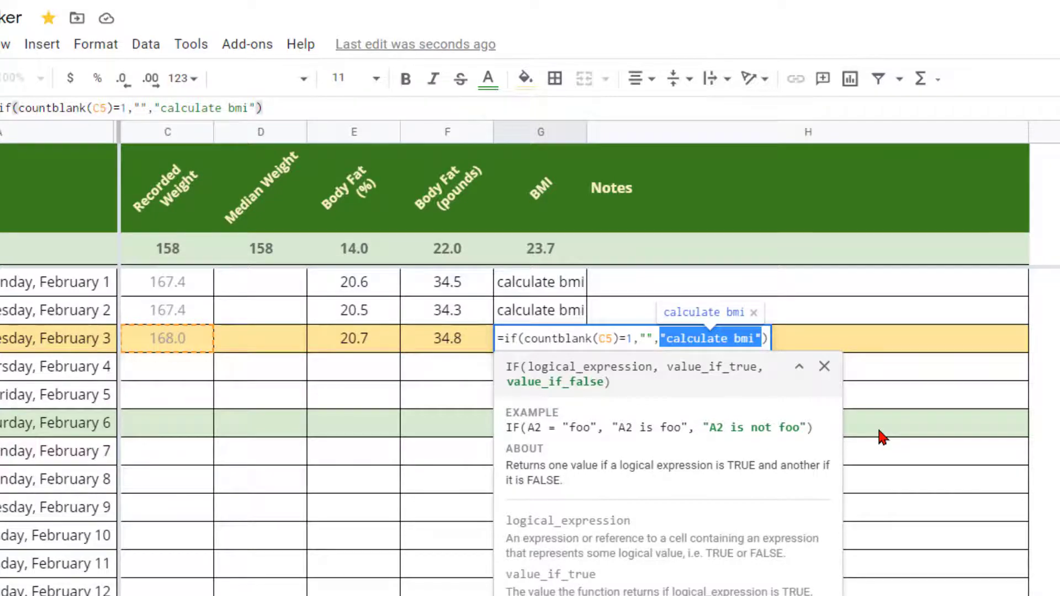
pyautogui.press('BackSpace')
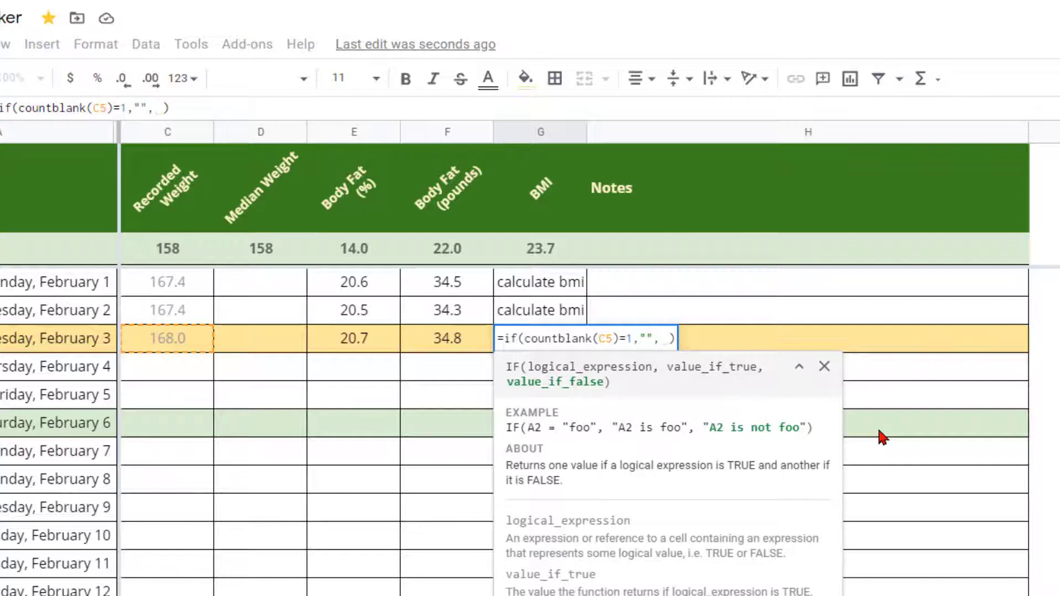
pyautogui.click(173, 336)
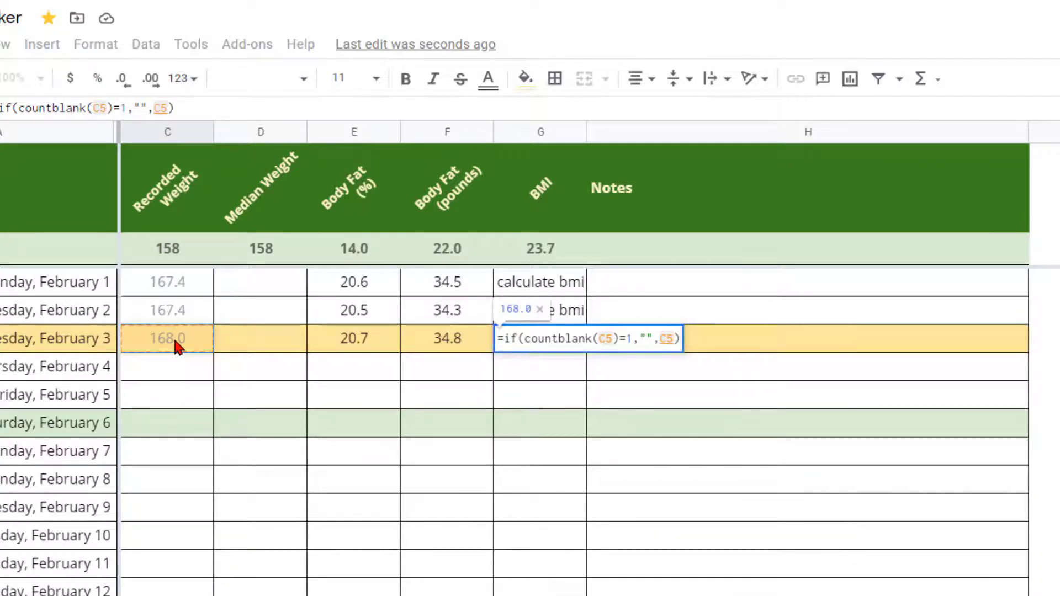
pyautogui.write('/(')
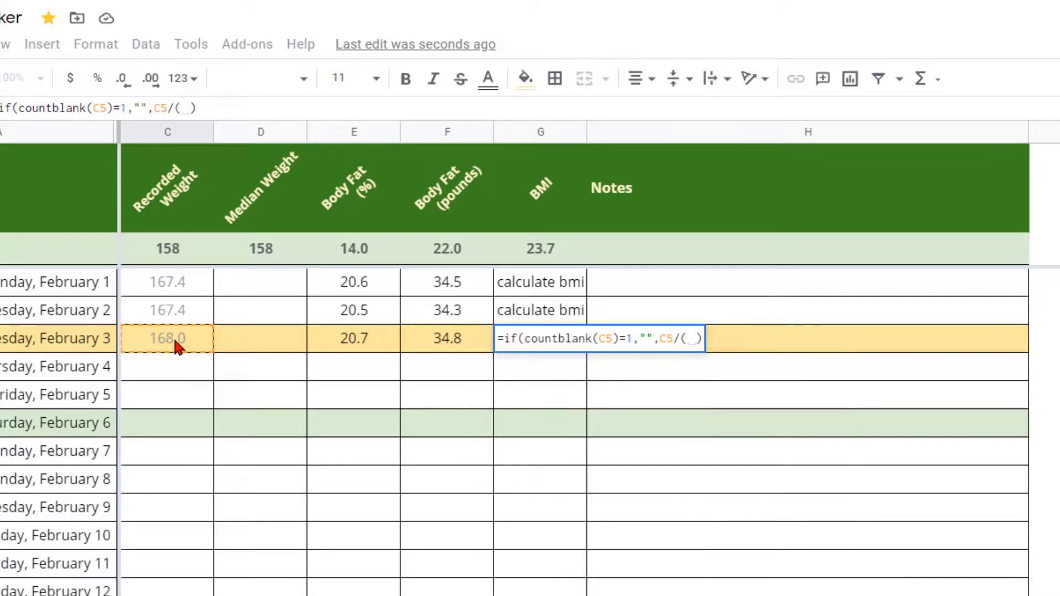
pyautogui.write('68.5')
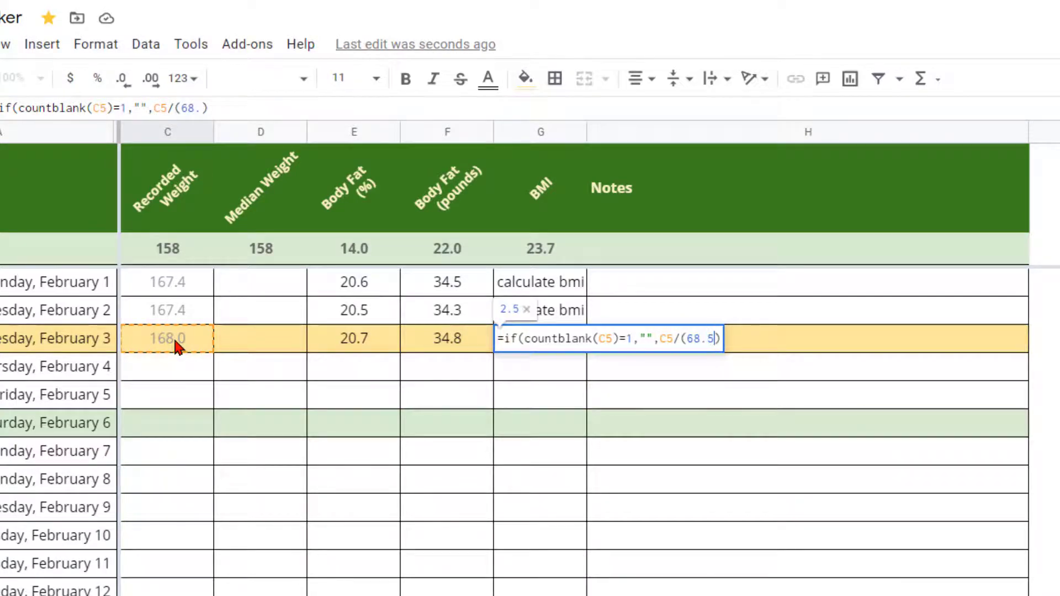
pyautogui.write('))')
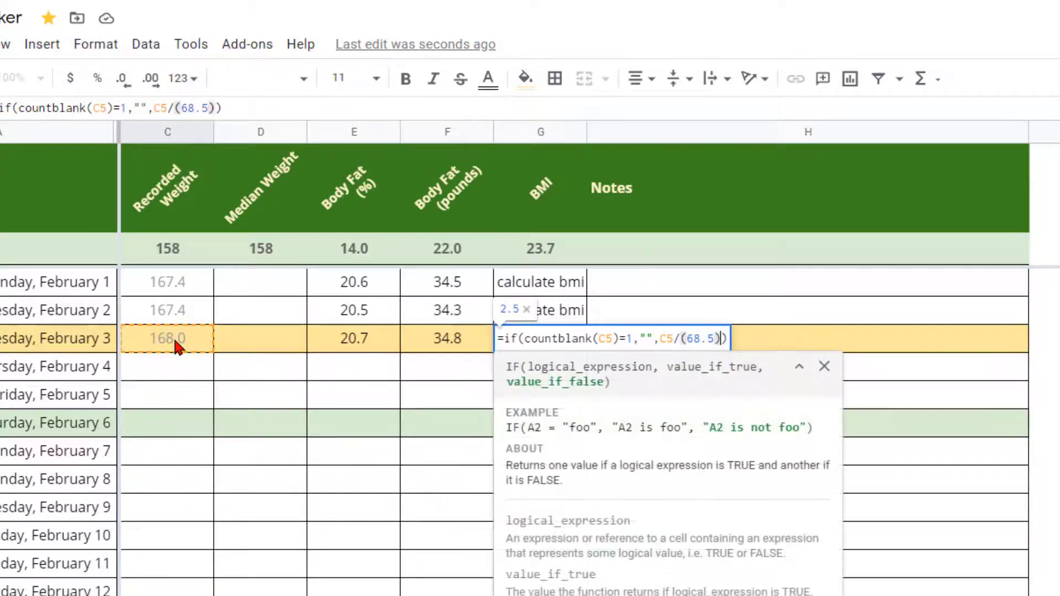
pyautogui.press('BackSpace')
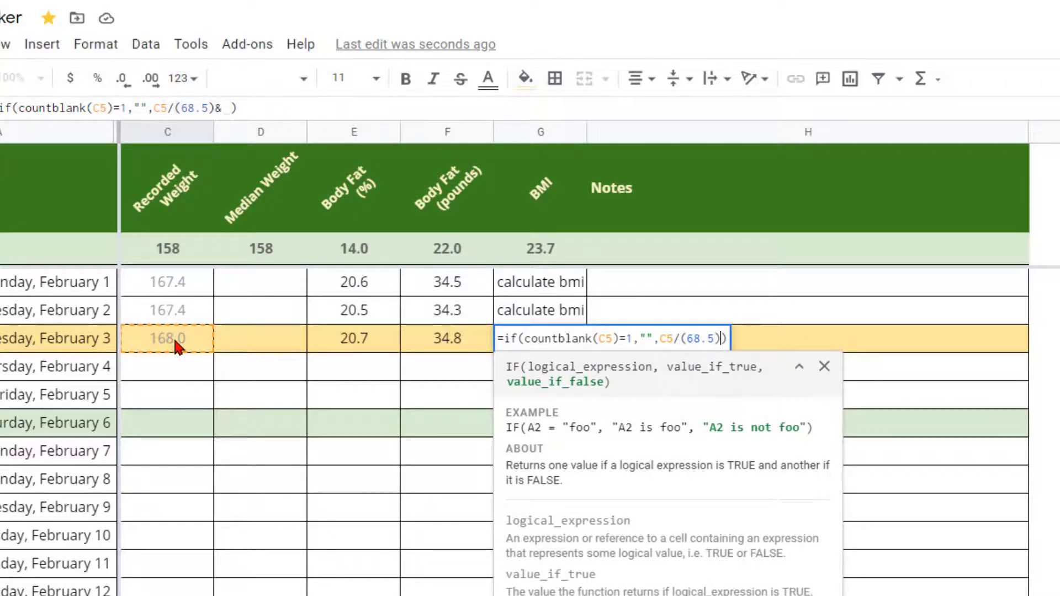
pyautogui.write('^')
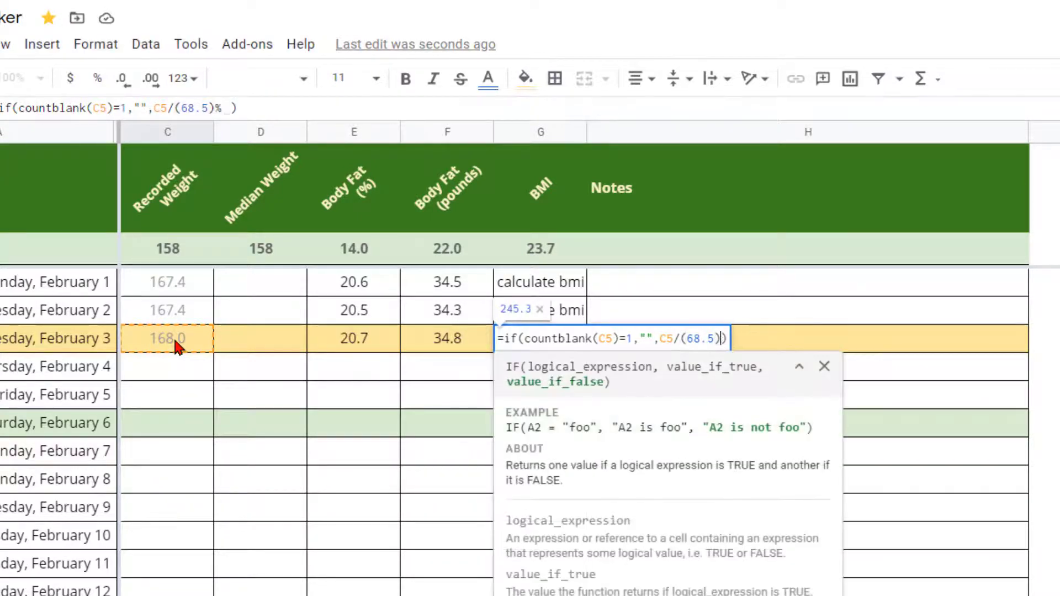
pyautogui.write('2')
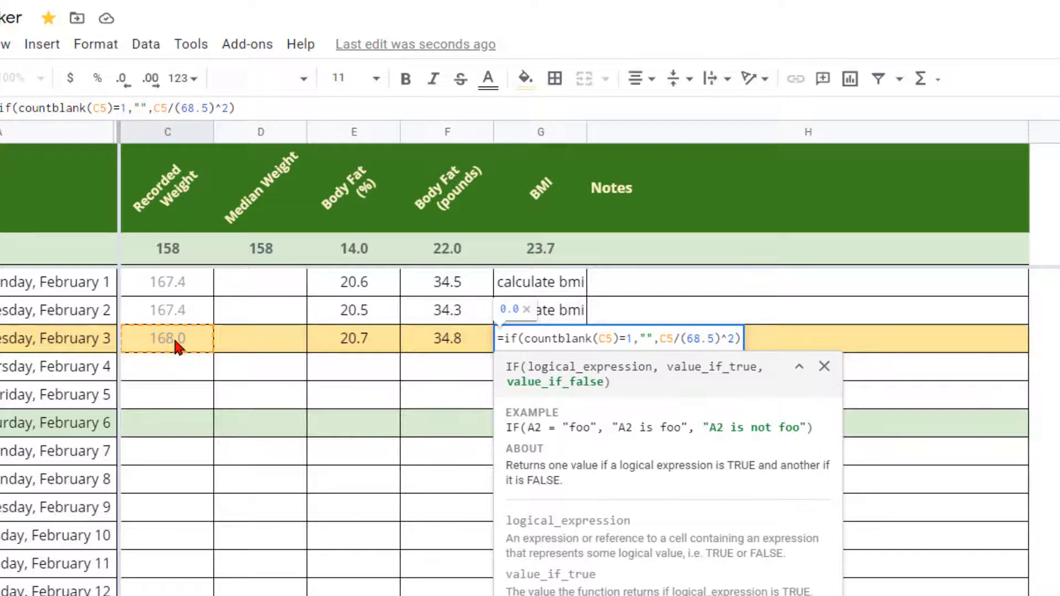
pyautogui.write('*703')
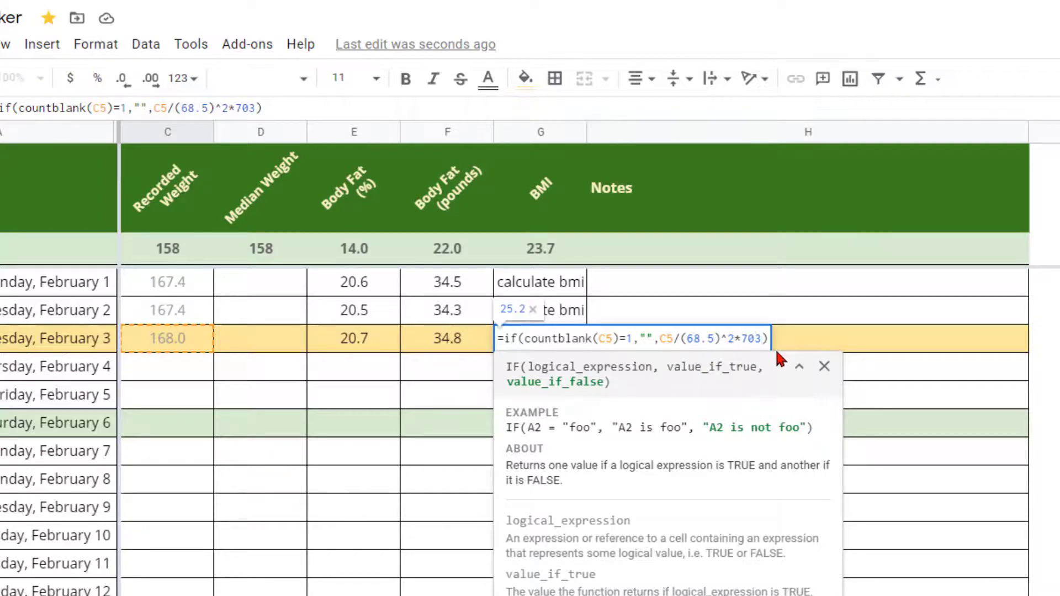
pyautogui.moveTo(763, 339); pyautogui.dragTo(766, 340)
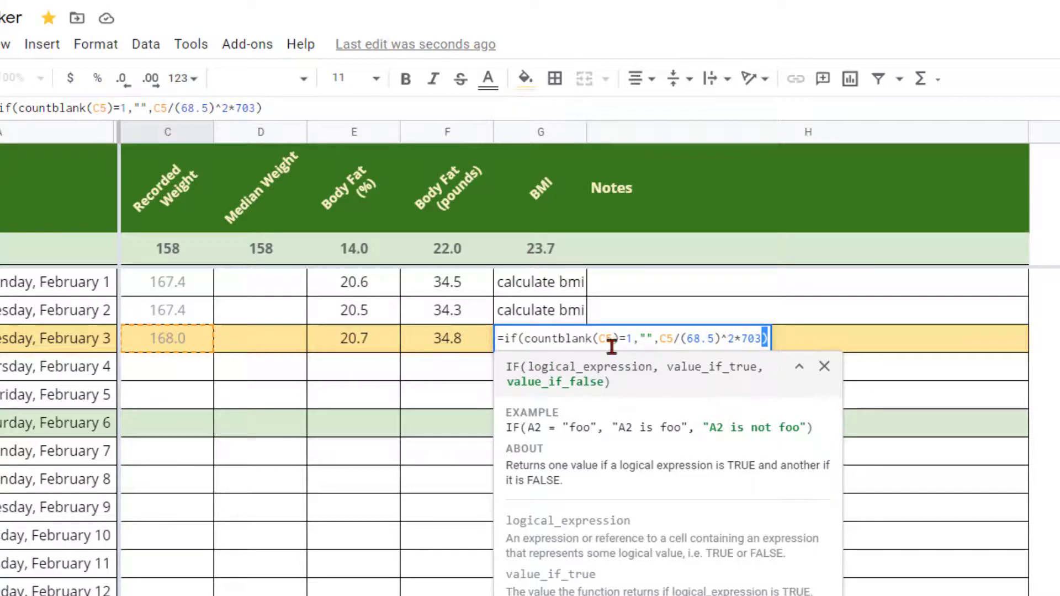
pyautogui.click(763, 339)
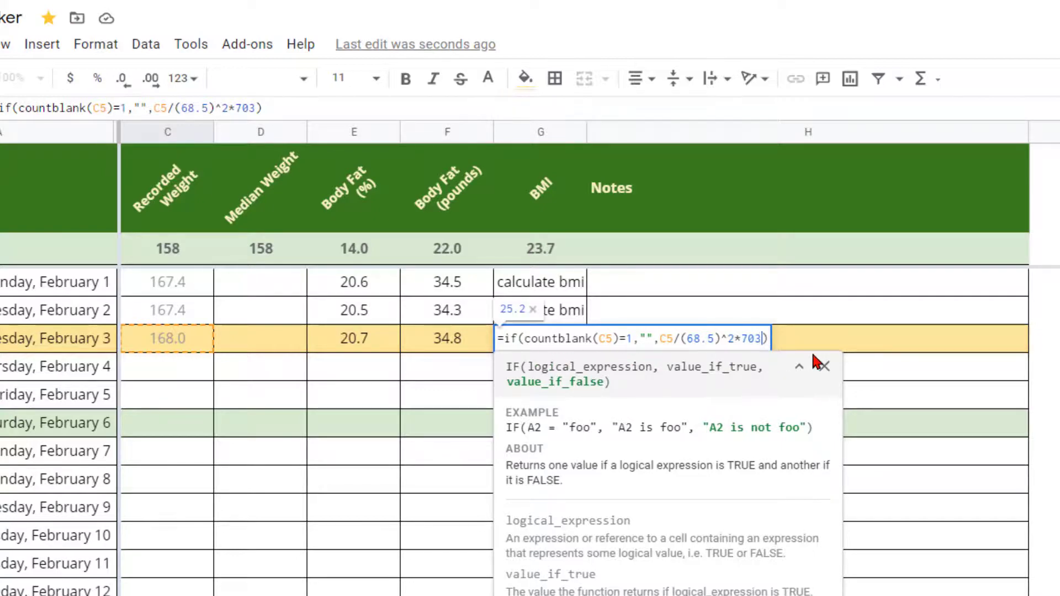
pyautogui.press('Return')
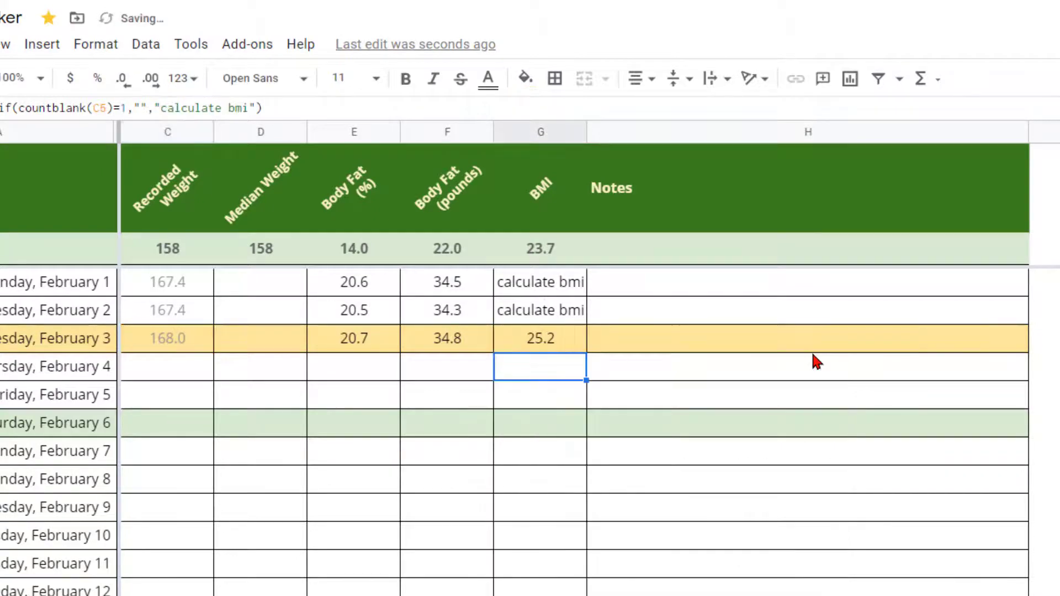
# Step: Fill G5's IF-based BMI formula down the column and up to February 1
pyautogui.click(533, 339)
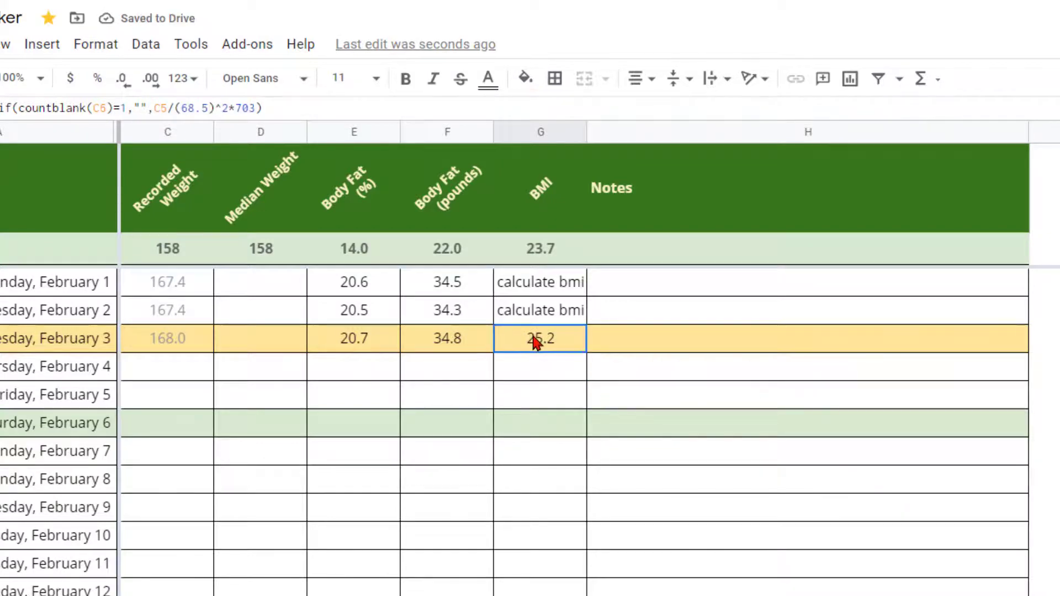
pyautogui.moveTo(587, 350); pyautogui.dragTo(574, 588)
pyautogui.click(565, 349)
pyautogui.moveTo(587, 352); pyautogui.dragTo(579, 279)
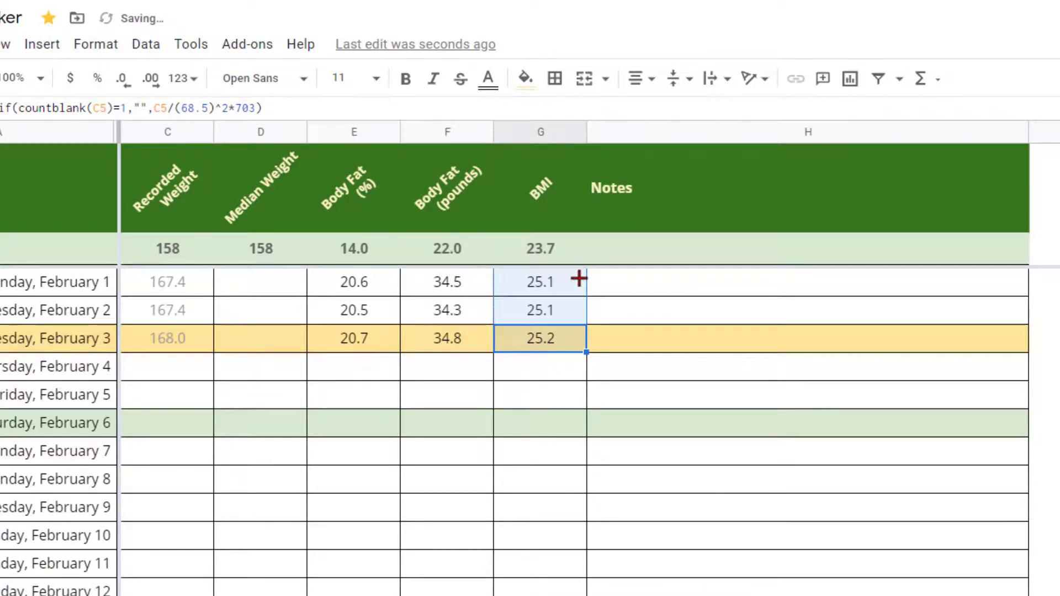
# Step: Paste the BMI formula into summary cell G2 and refill it down to the last date
pyautogui.click(552, 348)
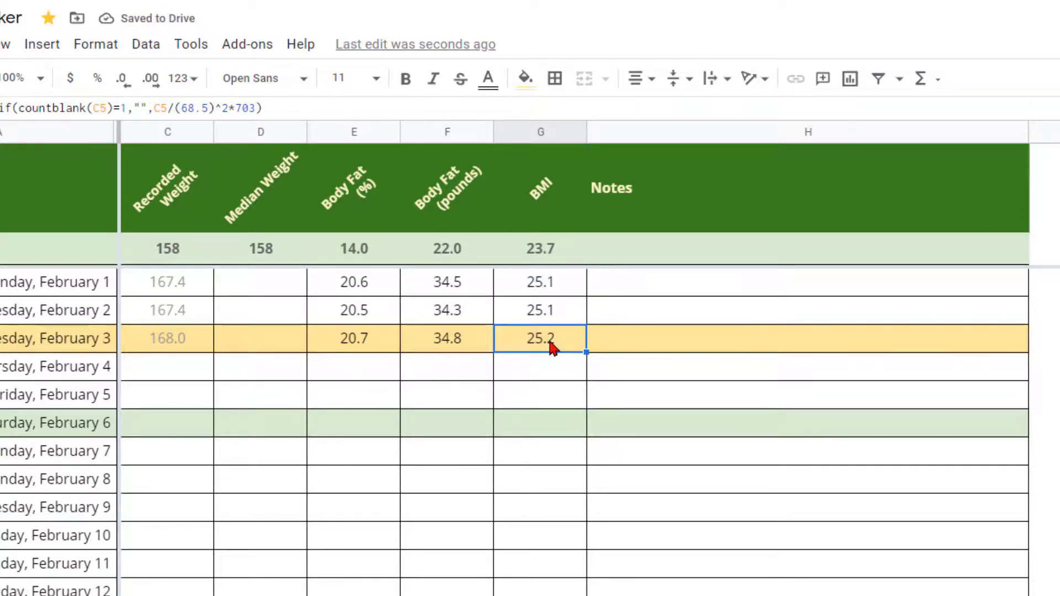
pyautogui.hotkey('ctrl', 'c')
pyautogui.click(571, 251)
pyautogui.hotkey('ctrl', 'v')
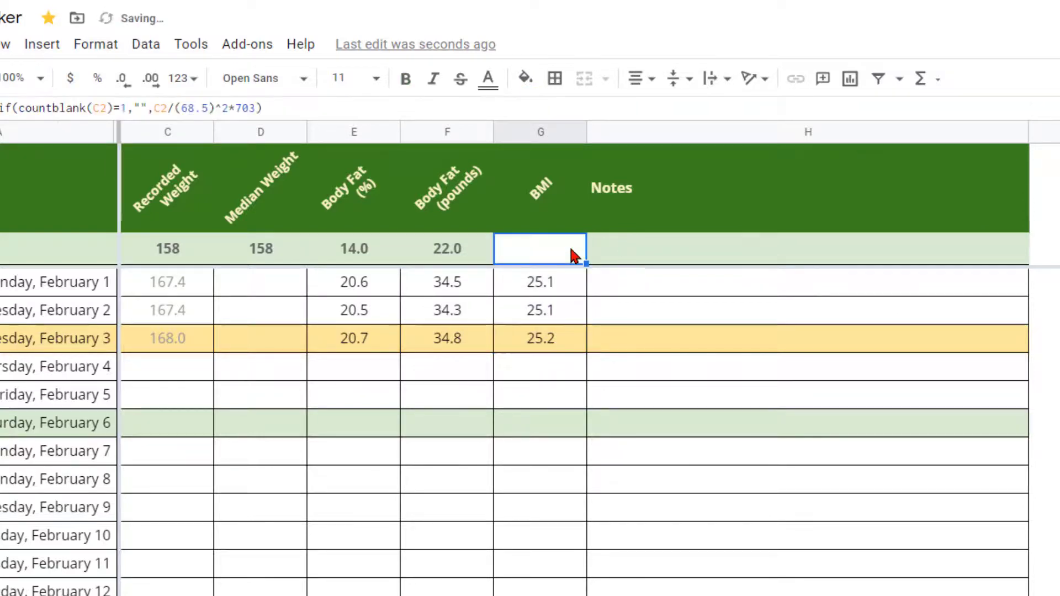
pyautogui.click(558, 284)
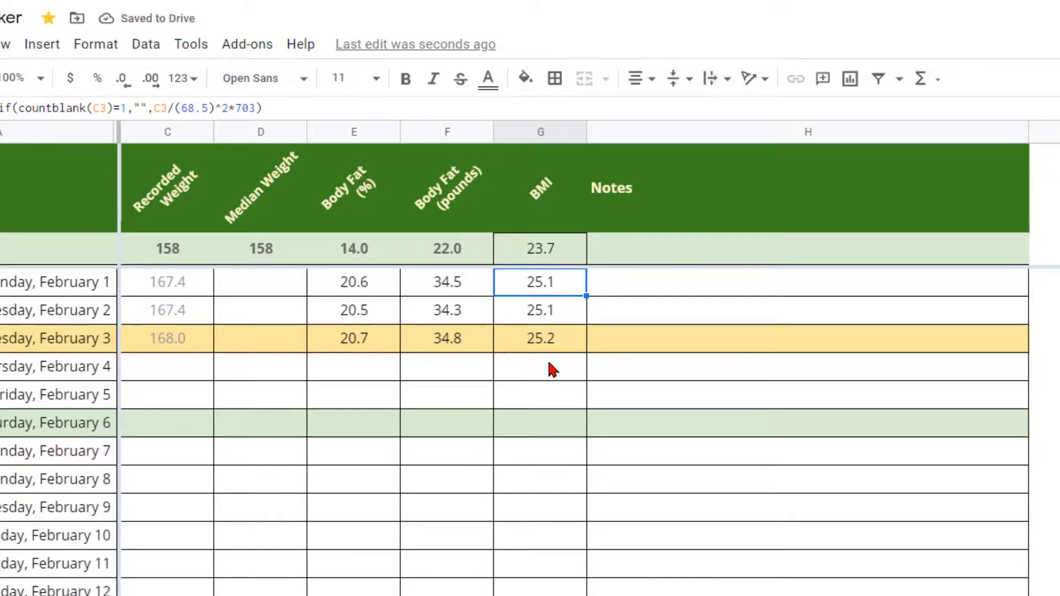
pyautogui.click(551, 345)
pyautogui.moveTo(585, 352); pyautogui.dragTo(577, 442)
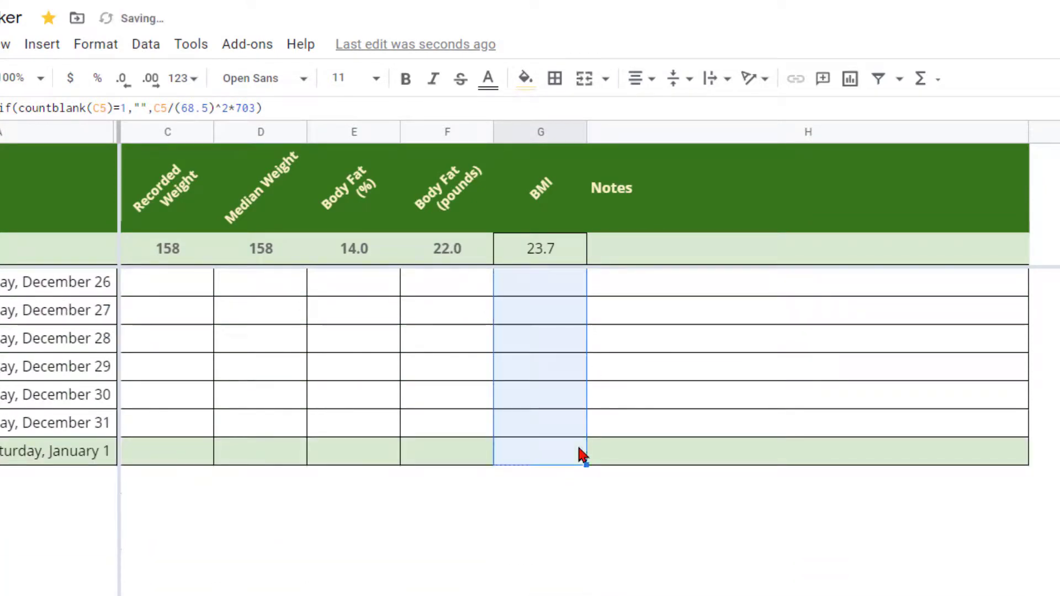
# Step: Scroll back to the February rows and display G5's formula to review BMIs 25.1, 25.1, 25.2
pyautogui.scroll(20, 602, 414)
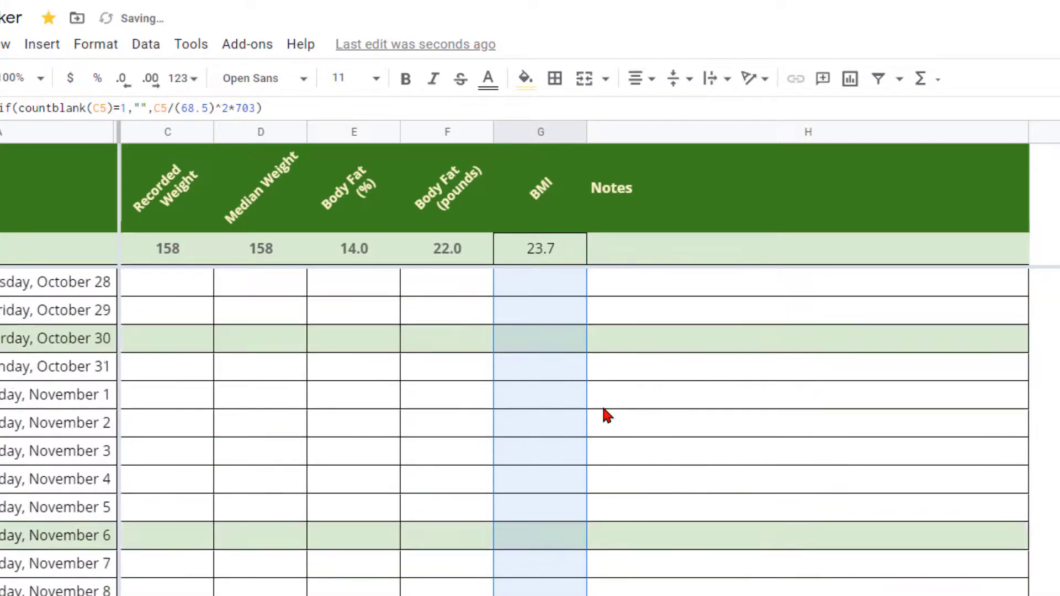
pyautogui.scroll(20, 603, 409)
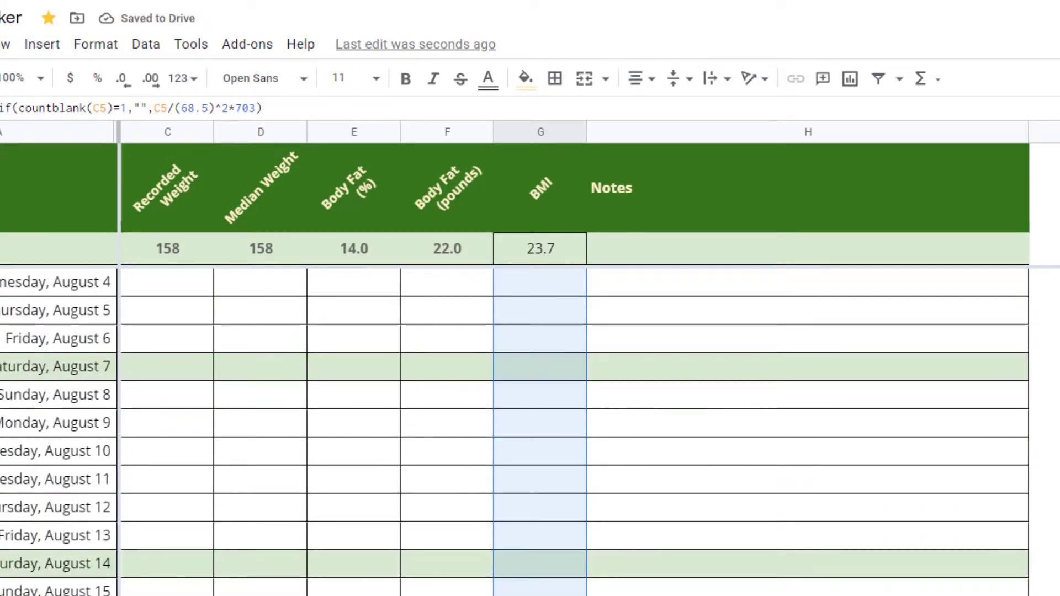
pyautogui.scroll(20, 710, 492)
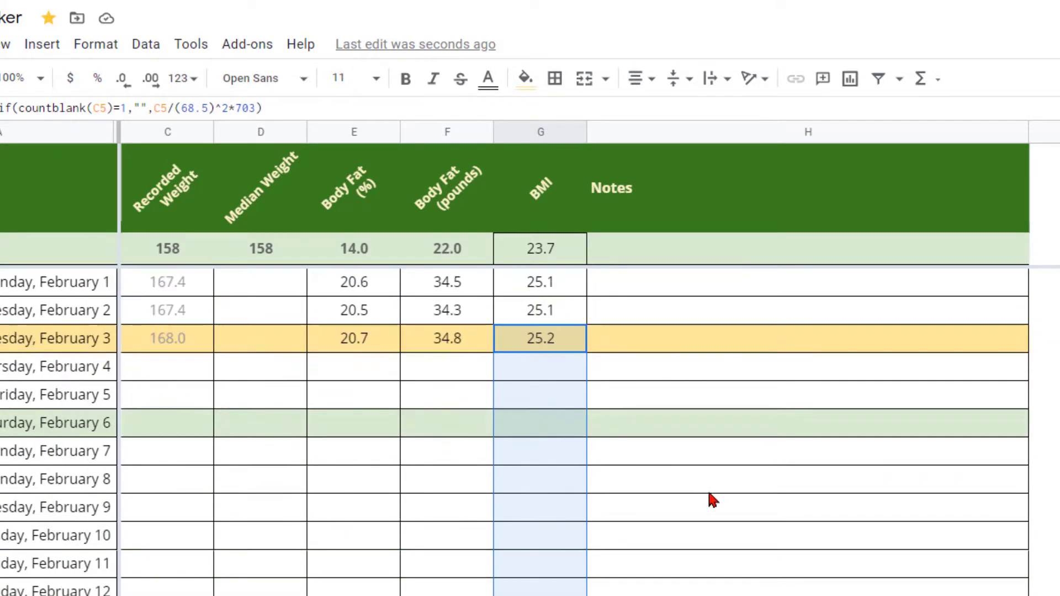
pyautogui.click(715, 491)
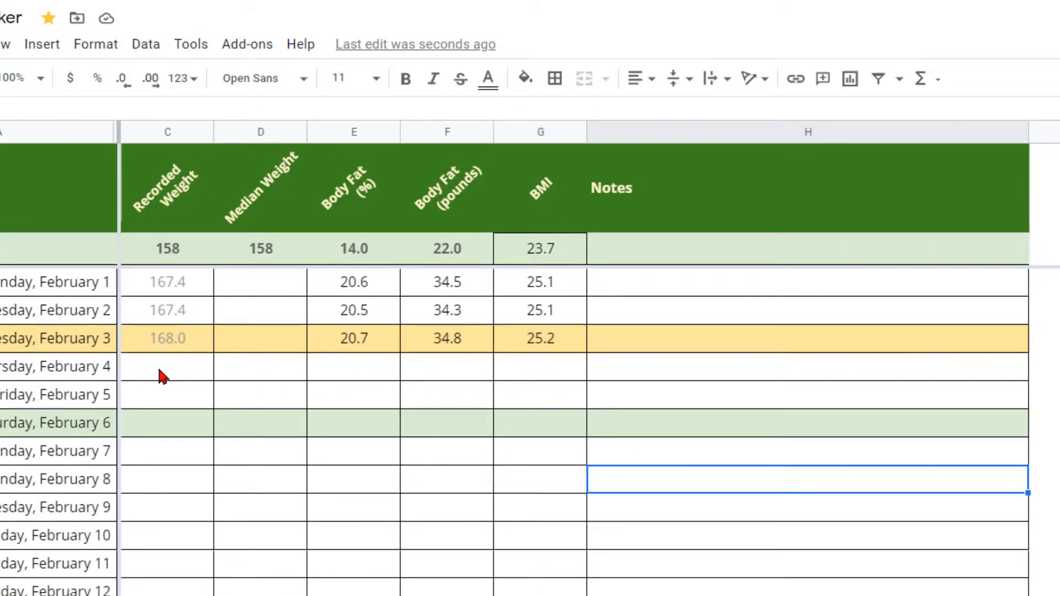
pyautogui.click(557, 345)
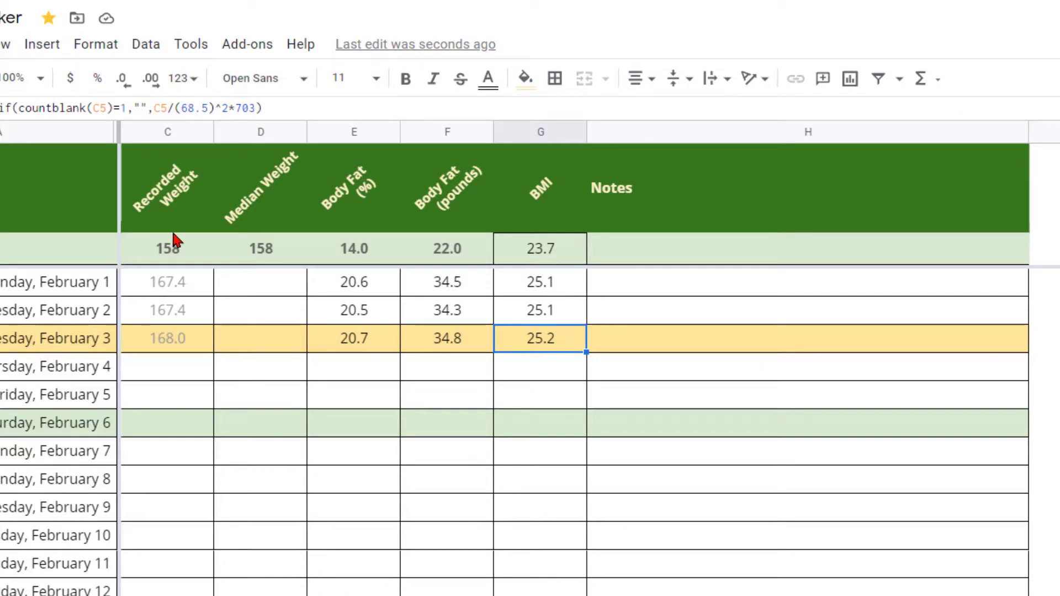
pyautogui.doubleClick(555, 348)
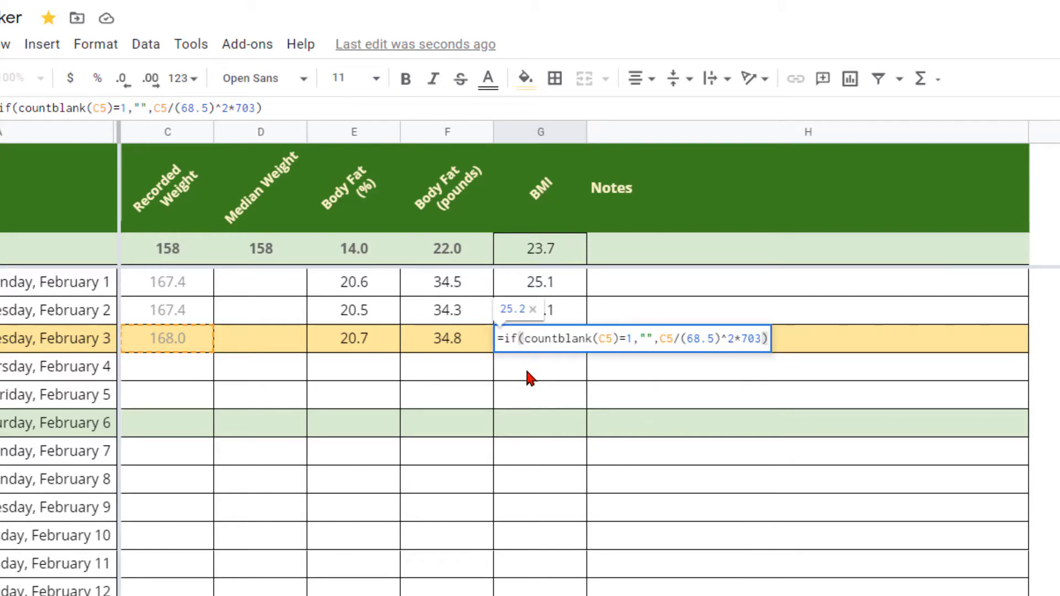